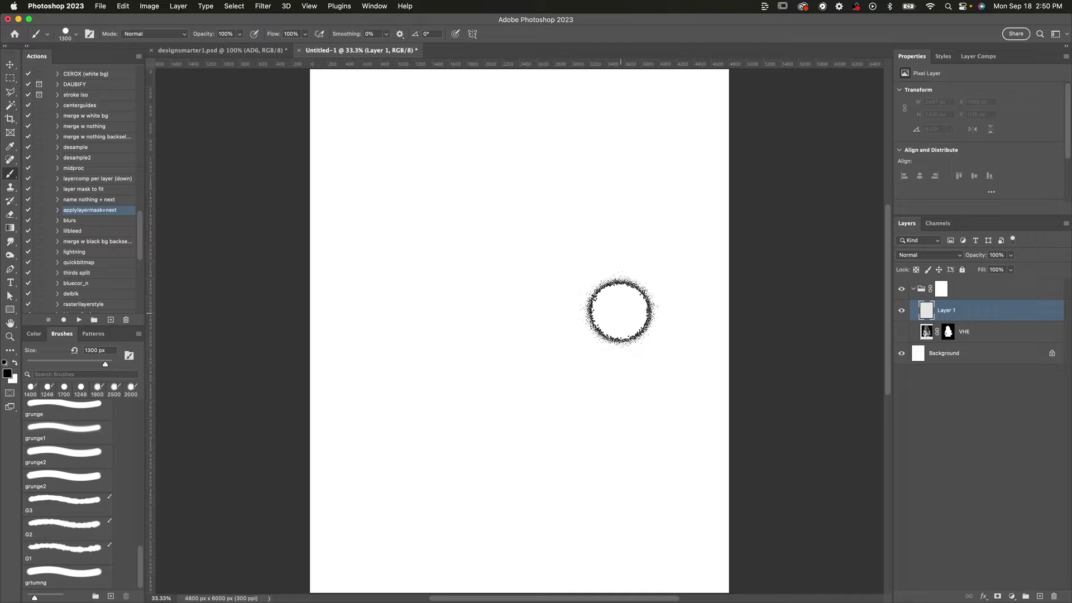
Try test strokes on Layer 1 with the G3 brush at 1300 px, and undo the diagonal stroke
mouse_move(630, 252)
left_mouse_down()
mouse_move(523, 327)
mouse_move(455, 293)
mouse_move(492, 249)
mouse_move(568, 298)
mouse_move(614, 245)
mouse_move(450, 351)
mouse_move(447, 385)
left_mouse_up()
key("super+z")
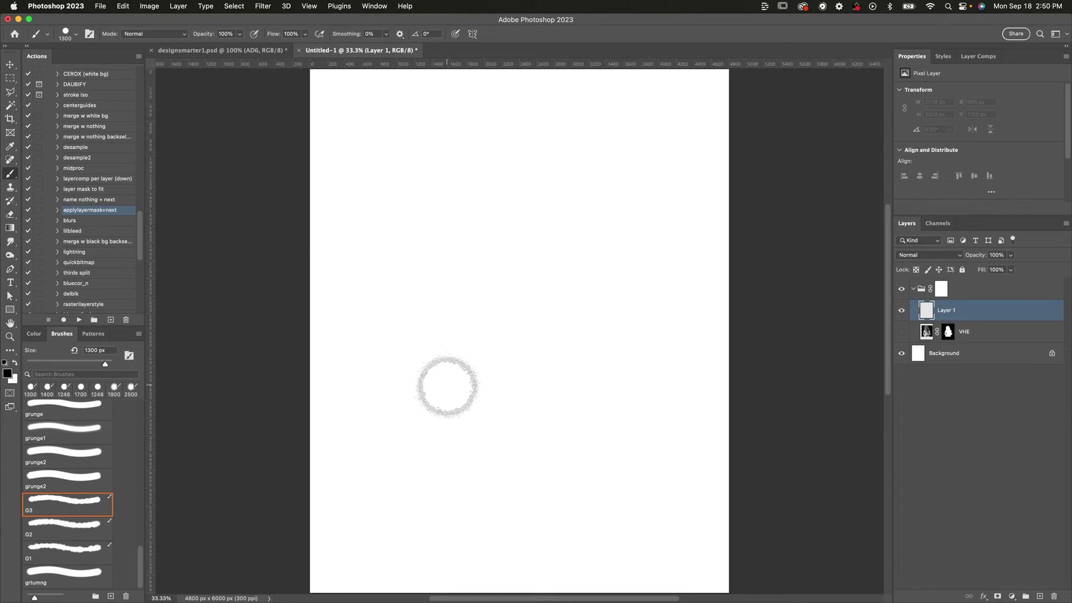
left_click(447, 387)
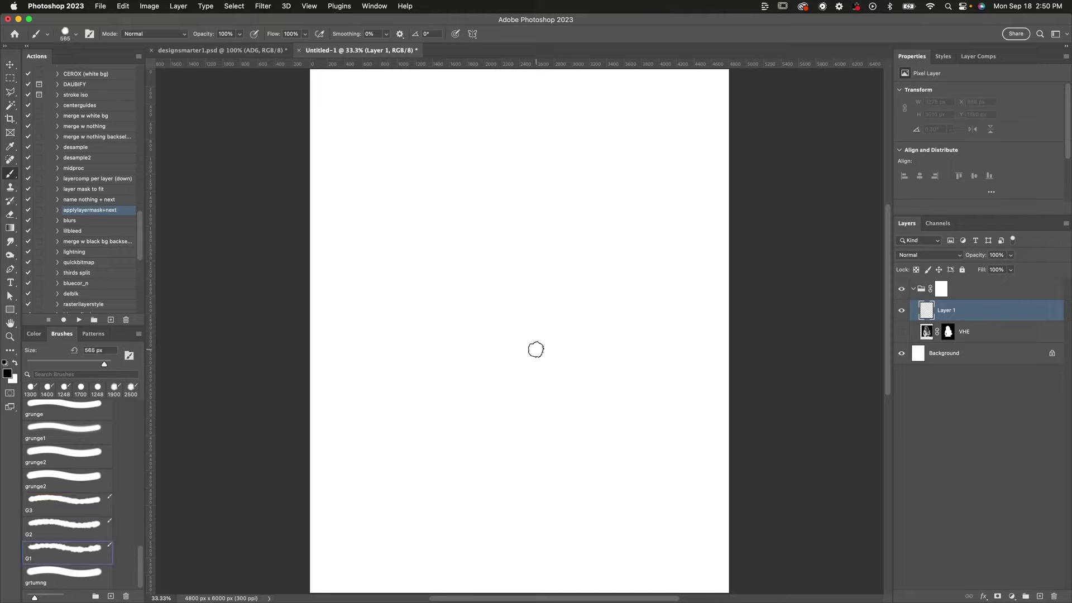
Try a horizontal stroke on Layer 1 with the G2 brush at 700 px and undo it
key("bracketright")
key("bracketright")
key("bracketright")
key("bracketright")
key("bracketright")
key("bracketright")
left_click(73, 524)
mouse_move(458, 343)
left_mouse_down()
mouse_move(574, 240)
mouse_move(567, 340)
left_mouse_up()
key("super+z")
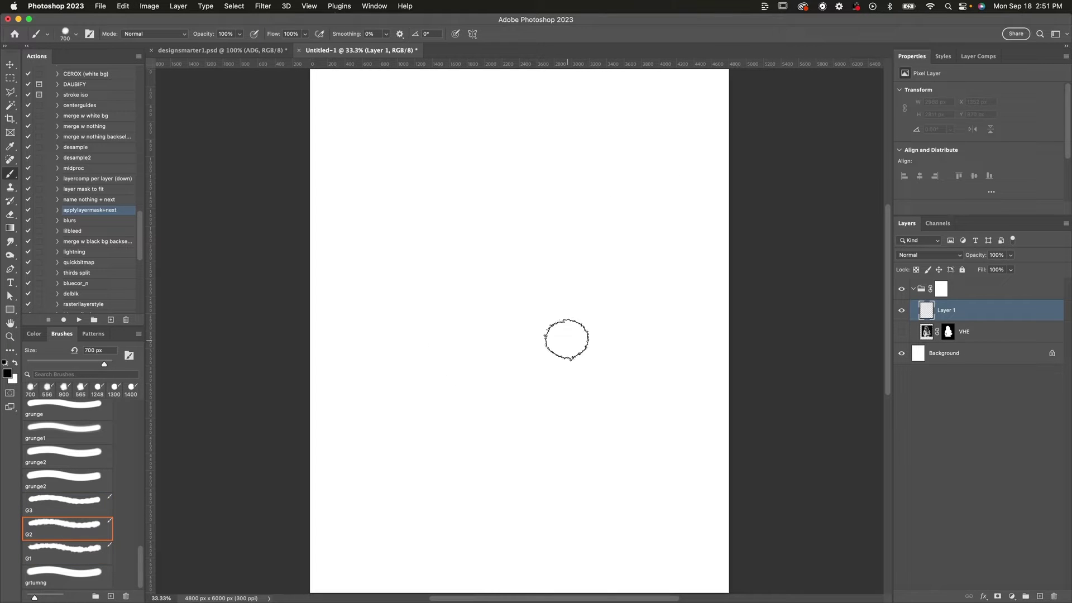
Try an enlarged G1 brush with a short stroke on Layer 1
left_click(68, 552)
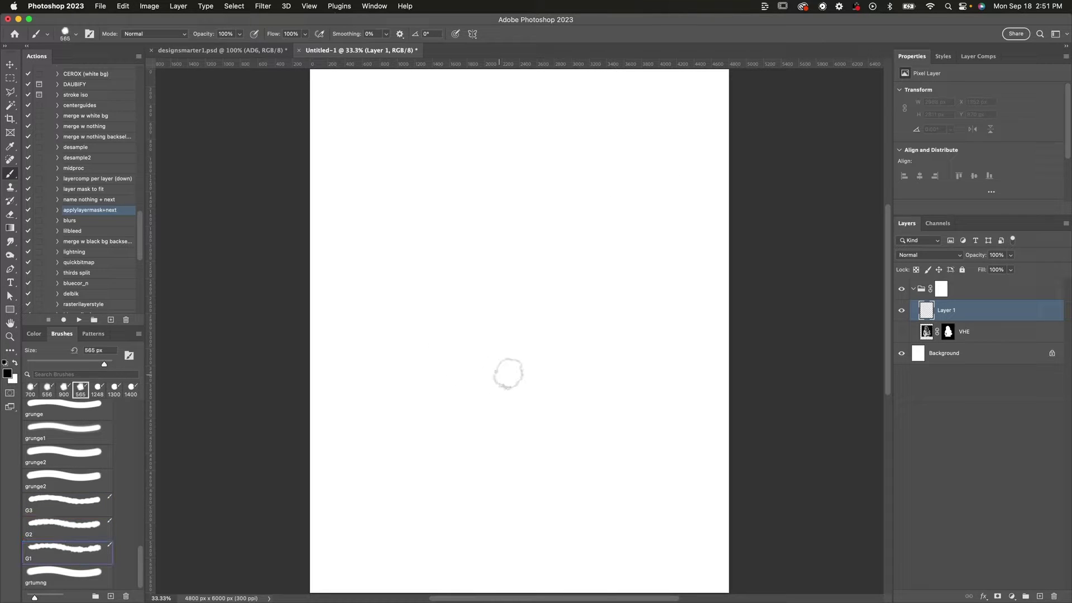
key("bracketright")
key("bracketright")
key("bracketright")
mouse_move(469, 426)
left_mouse_down()
mouse_move(556, 265)
mouse_move(460, 345)
left_mouse_up()
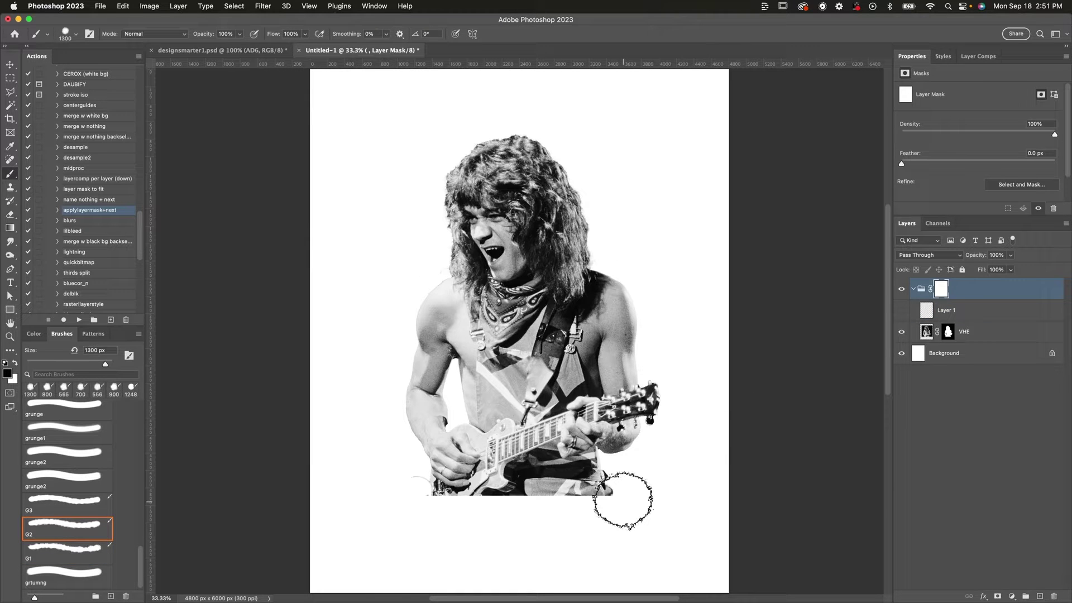
Paint black on the group's mask with the G2 brush at 1700 px to fade out the figure's lower edge
mouse_move(641, 505)
left_mouse_down()
mouse_move(356, 517)
mouse_move(691, 471)
left_mouse_up()
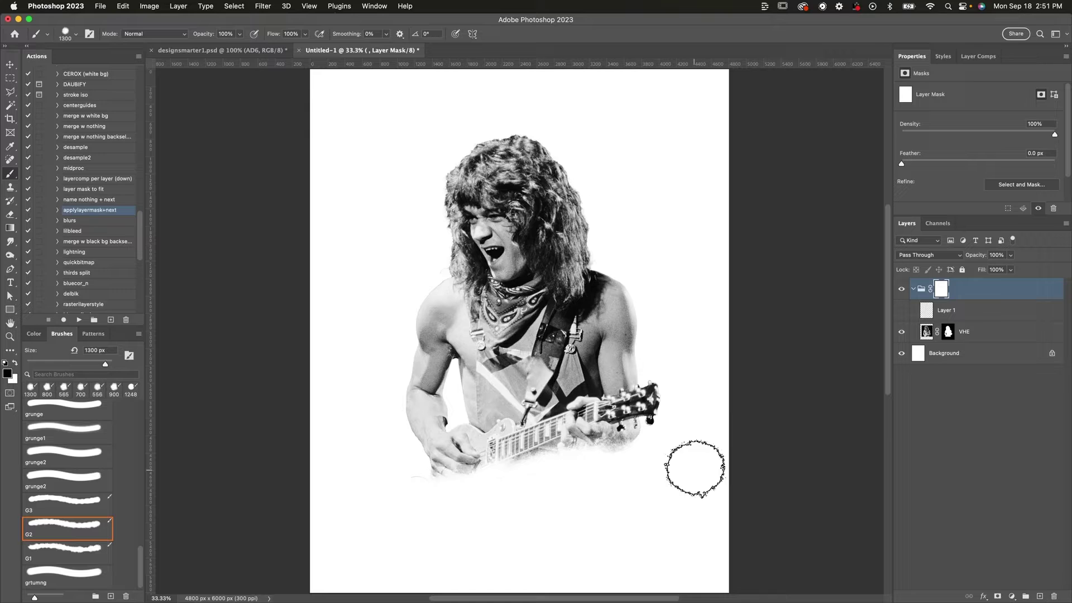
key("super+z")
key("bracketright")
key("bracketright")
key("bracketright")
key("bracketright")
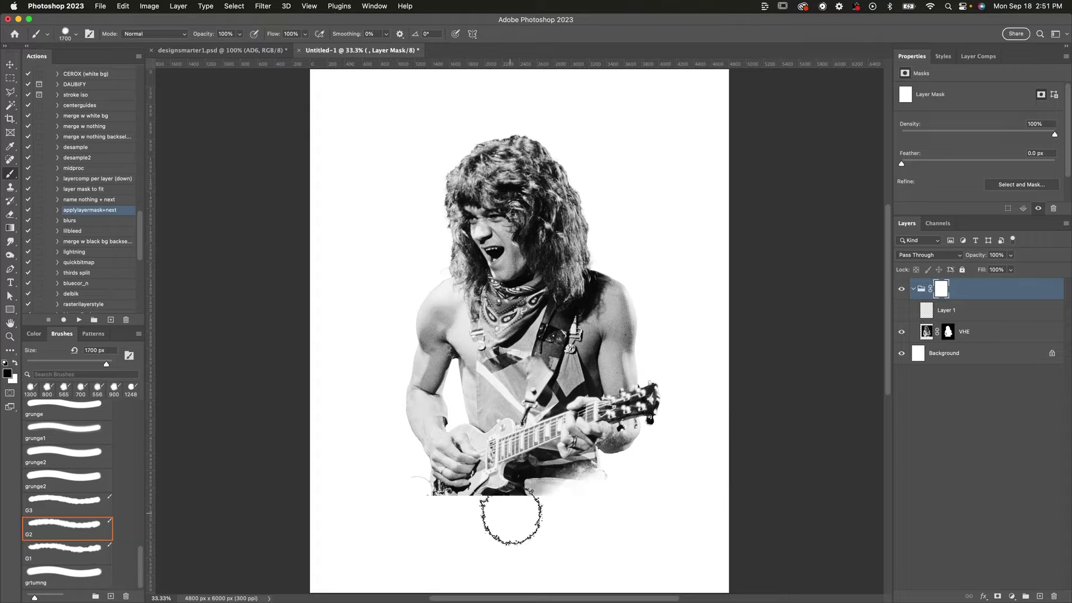
left_click_drag(389, 514, 386, 511)
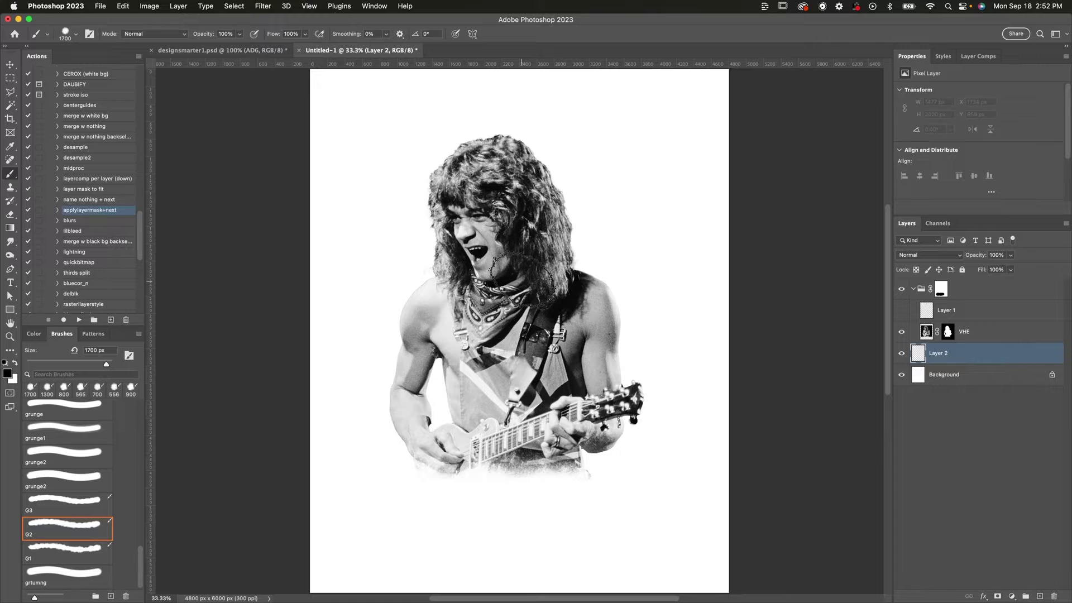
Paint black G2 brush texture behind the hair and body on Layer 2 at 1700 px, and across Layer 3 at 300 px
mouse_move(522, 281)
left_mouse_down()
mouse_move(500, 219)
mouse_move(525, 258)
left_mouse_up()
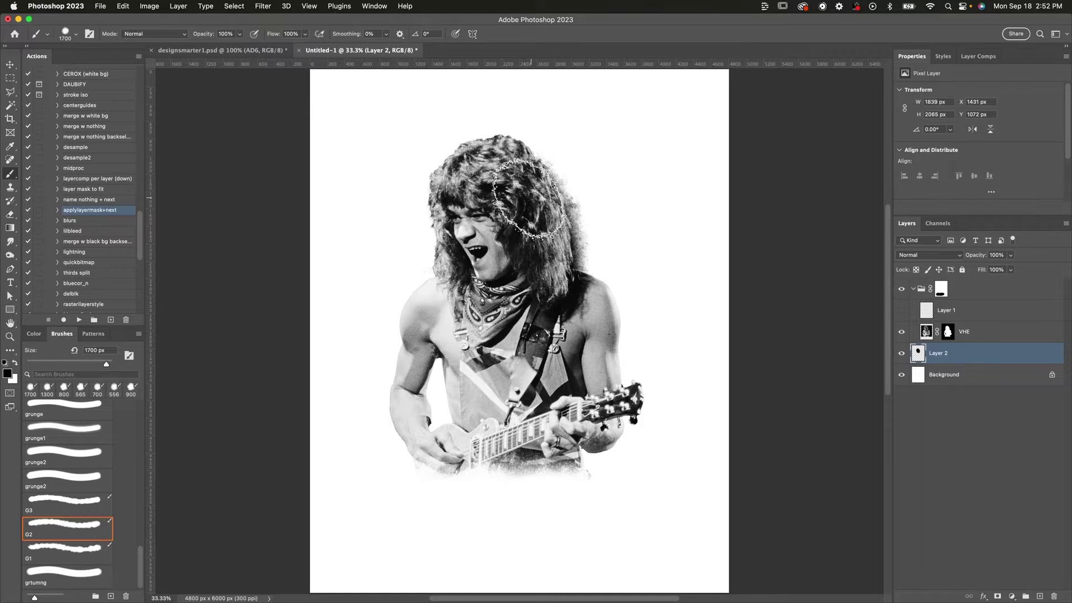
mouse_move(527, 198)
left_mouse_down()
mouse_move(570, 179)
mouse_move(436, 179)
mouse_move(441, 279)
mouse_move(470, 260)
mouse_move(457, 314)
left_mouse_up()
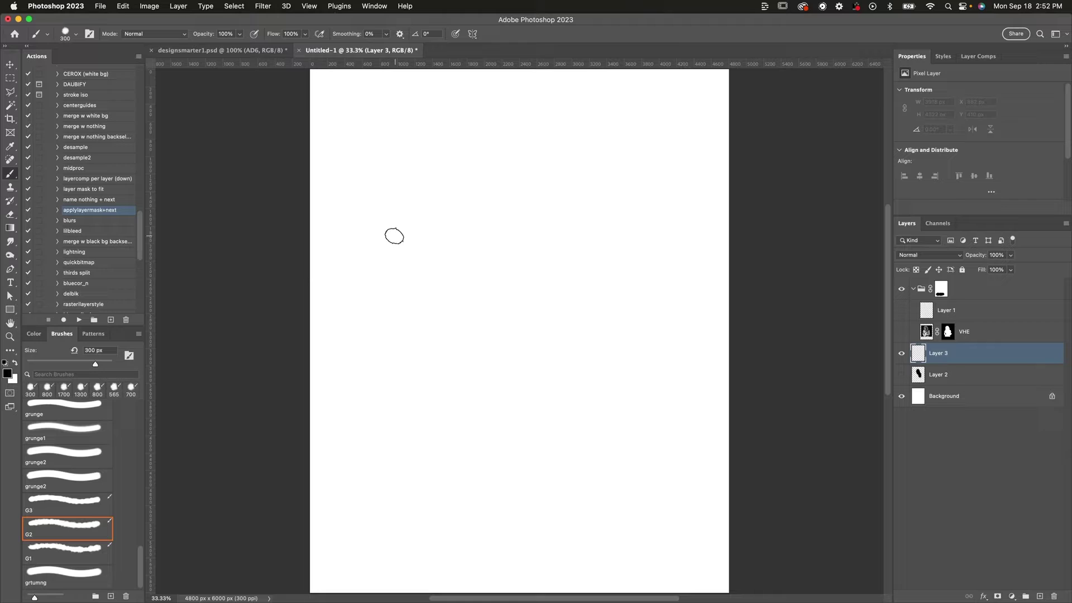
mouse_move(395, 236)
left_mouse_down()
mouse_move(401, 275)
mouse_move(509, 412)
mouse_move(641, 258)
mouse_move(635, 190)
mouse_move(584, 217)
left_mouse_up()
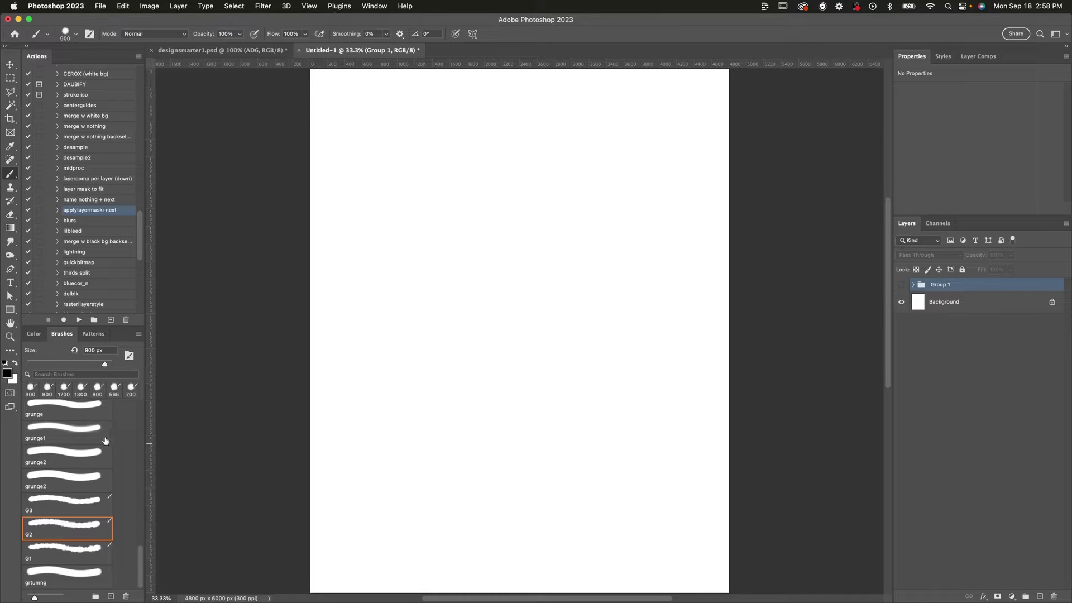
key("bracketleft")
key("bracketleft")
key("bracketleft")
key("bracketright")
key("bracketright")
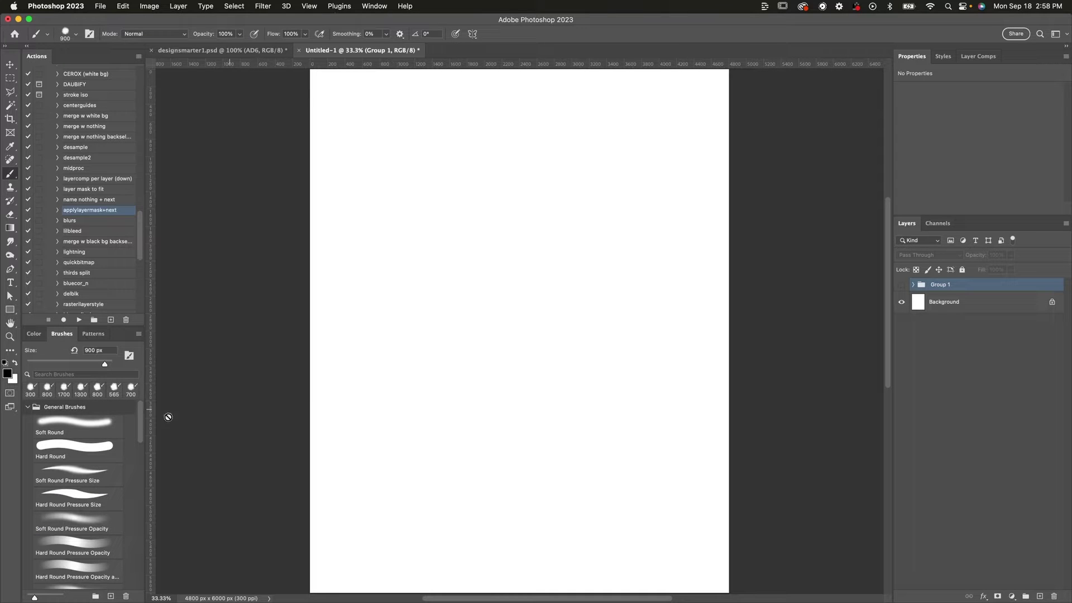
Choose the Soft Round brush at 0% hardness, reduce it to 700 px, and remove the empty trial layer
left_click(114, 426)
left_click(70, 34)
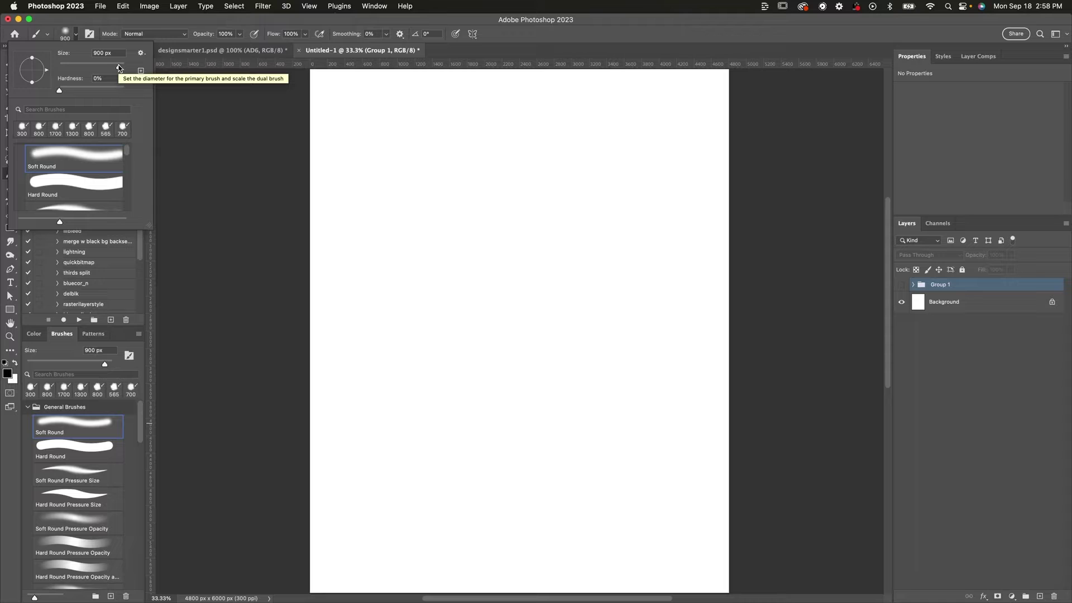
key("Escape")
left_click(1038, 595)
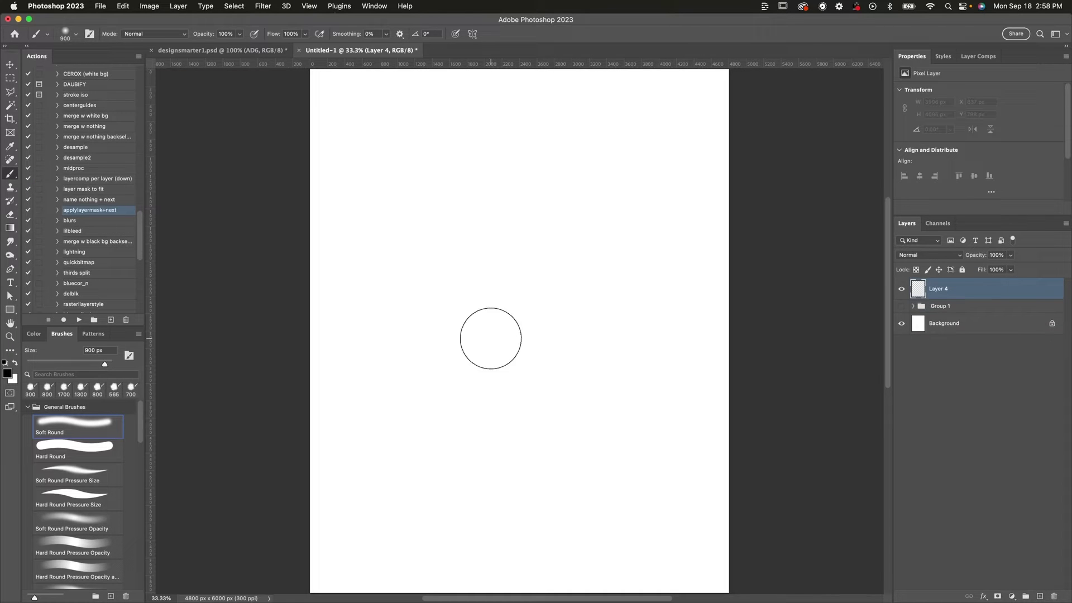
key("bracketleft")
key("bracketleft")
key("Delete")
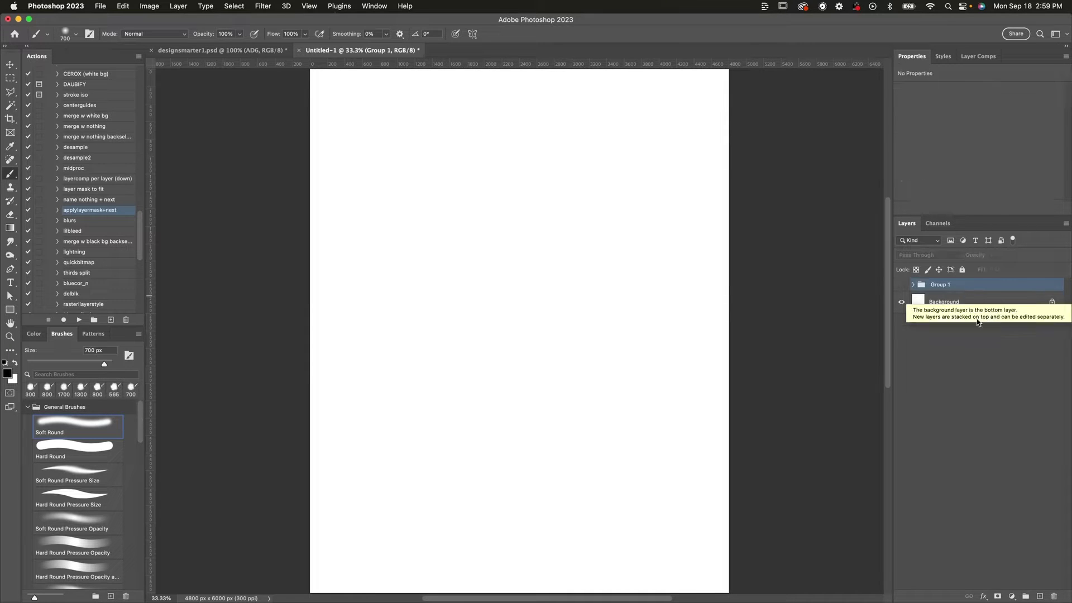
Add a new layer and stamp two overlapping black Soft Round dabs at 700 px near the canvas centre
left_click(1041, 596)
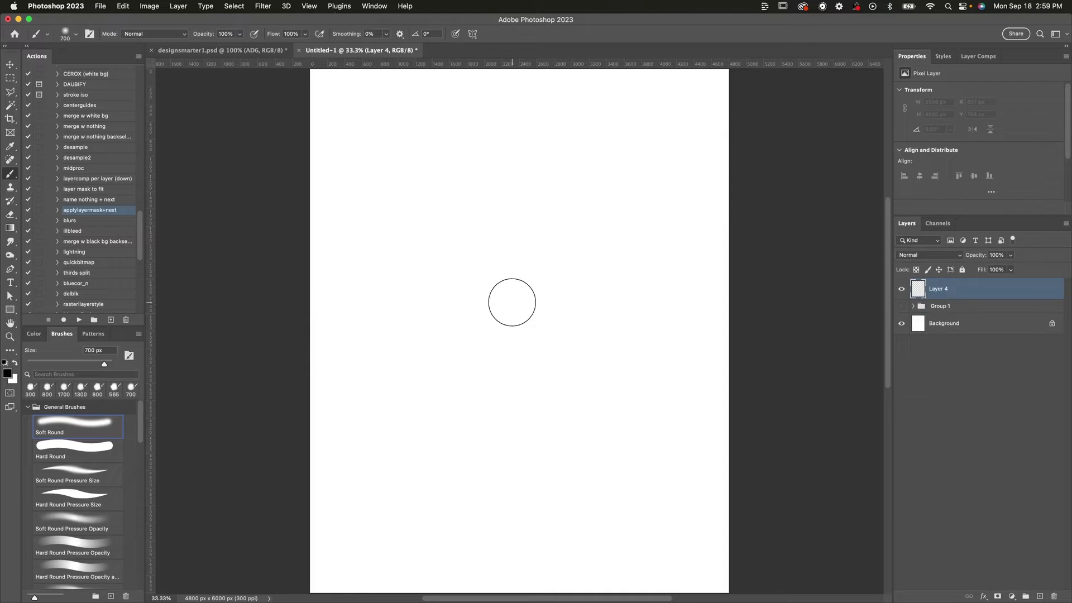
left_click(512, 302)
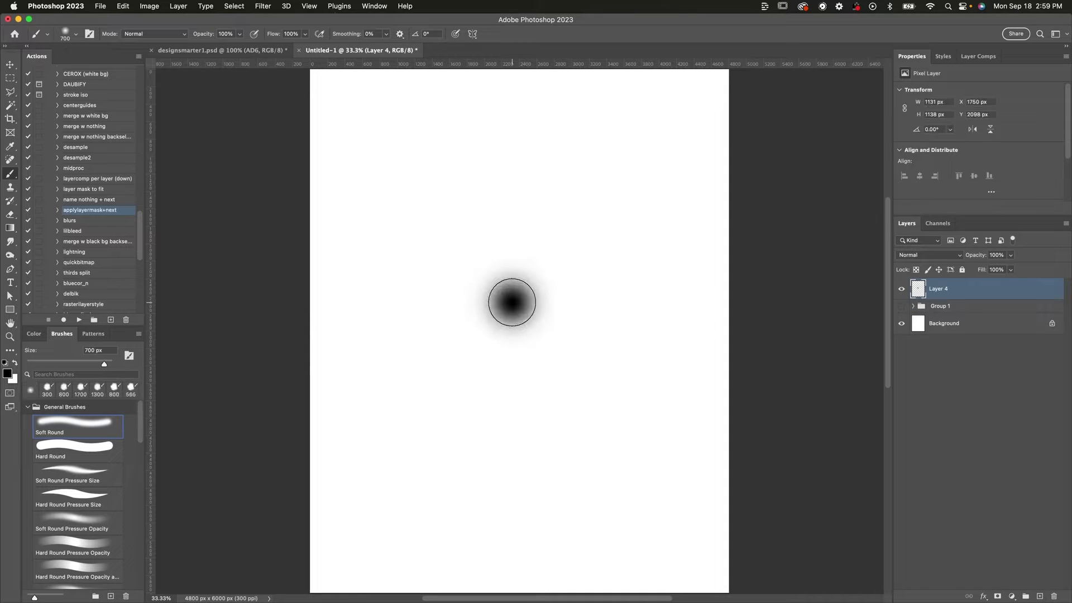
left_click(511, 302)
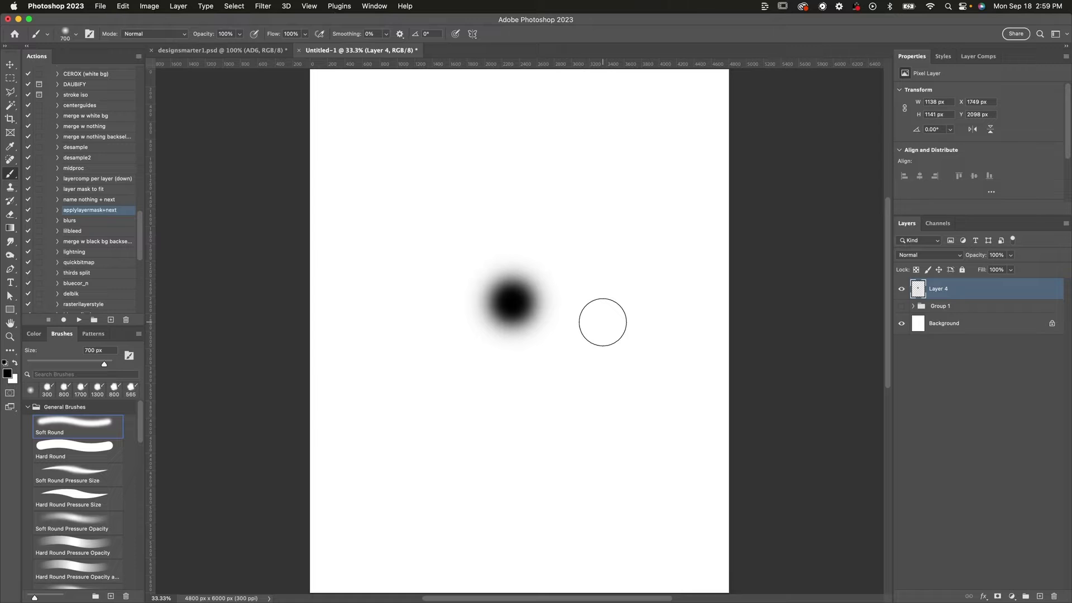
Convert the soft dot's layer to a smart object and open its contents for editing
key("v")
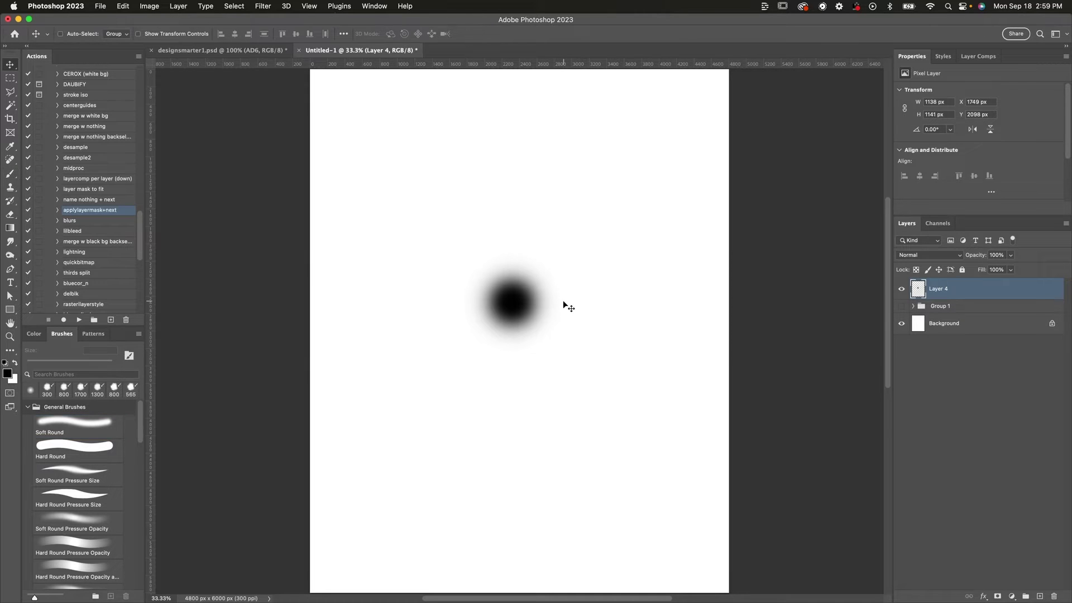
right_click(968, 292)
left_click(985, 288)
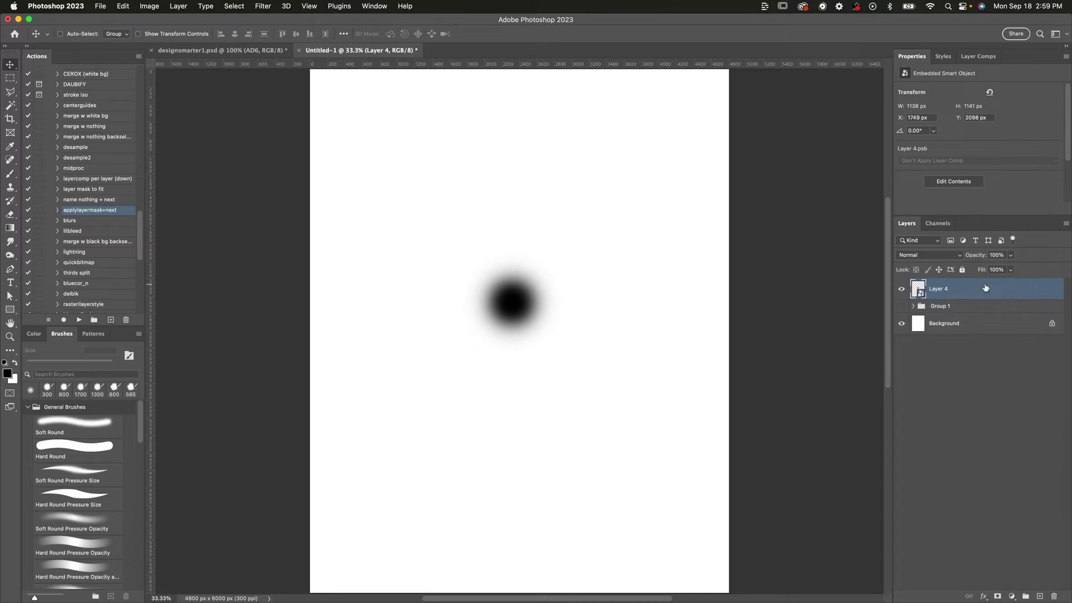
double_click(928, 294)
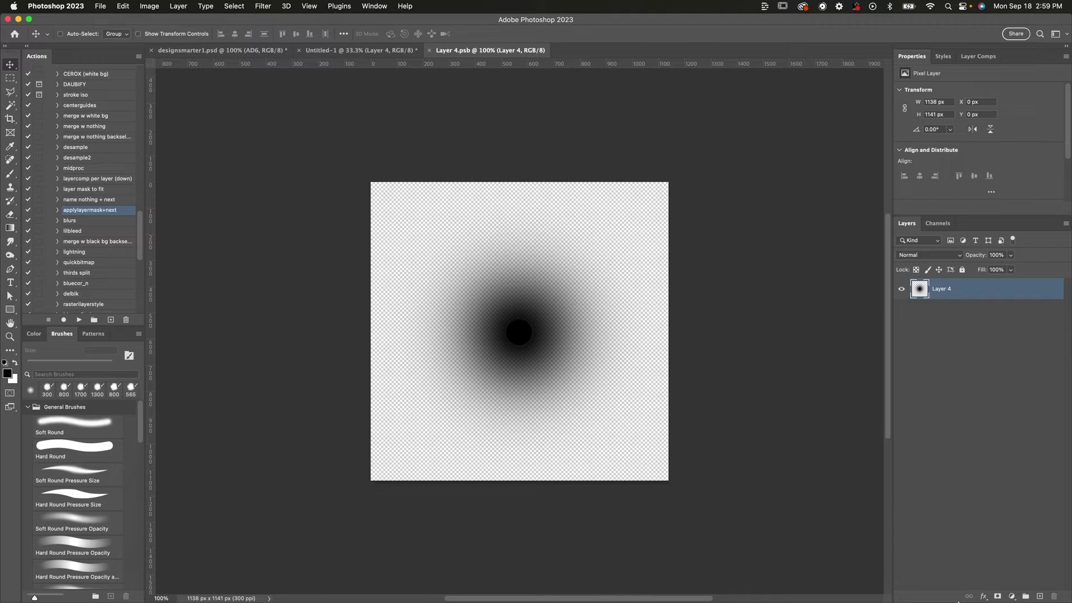
Add a white-filled layer to the smart object's contents and place it below the soft dot
left_click(1039, 597)
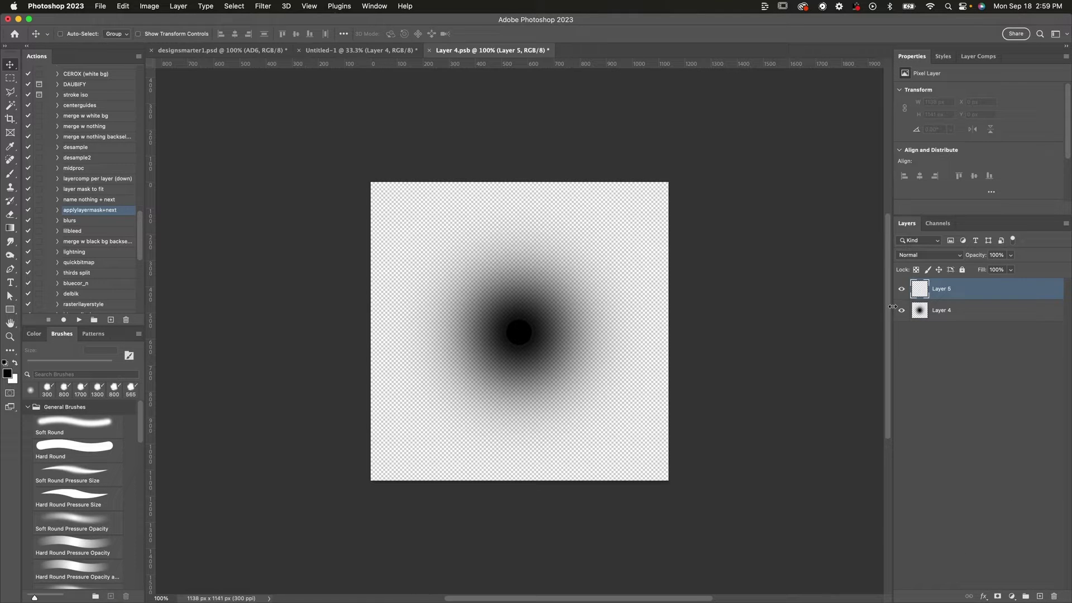
key("super")
key("super+BackSpace")
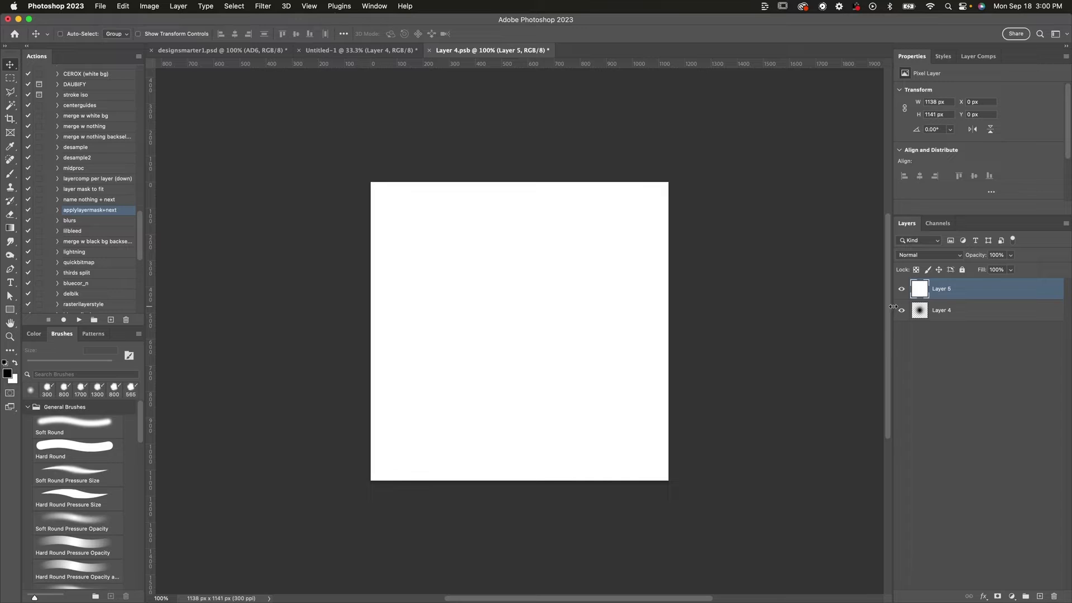
left_click_drag(945, 292, 948, 316)
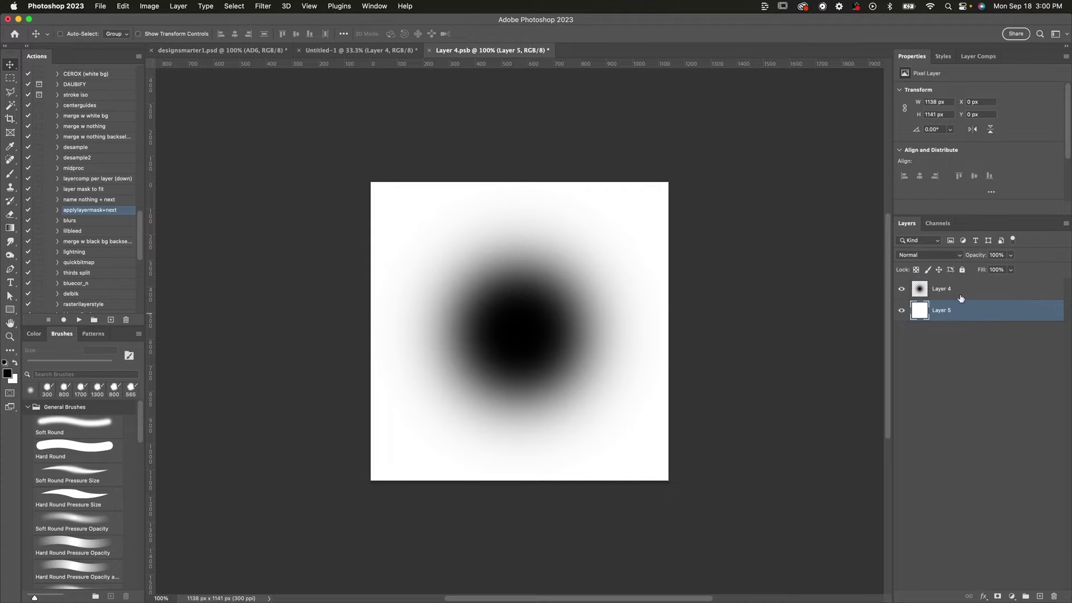
Stamp the soft dot layer and the white layer together into a new merged layer
key("super+s")
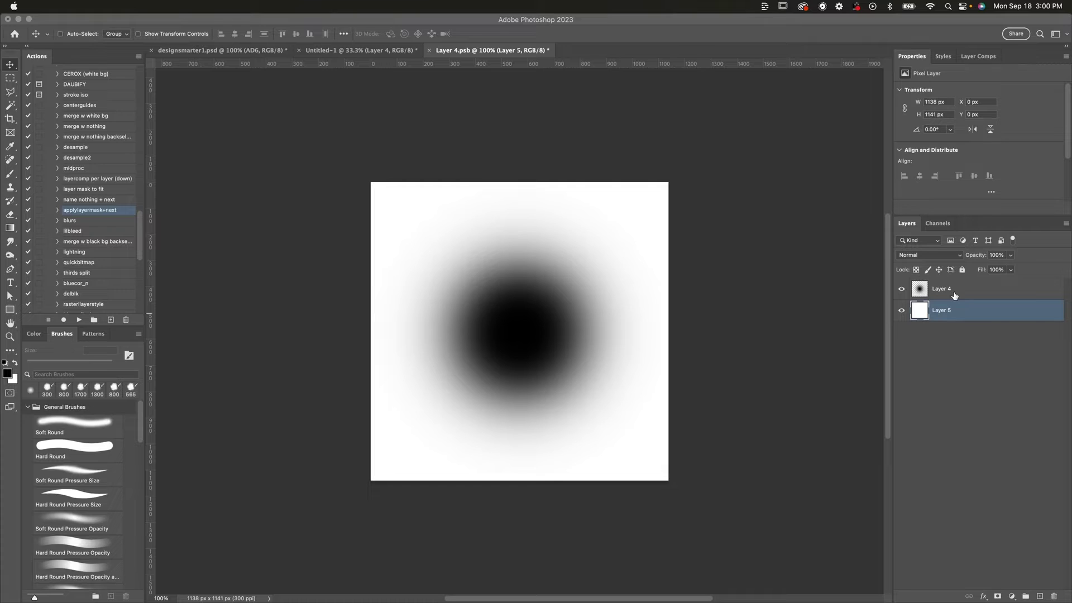
left_click(955, 296)
left_click(956, 296, "shift")
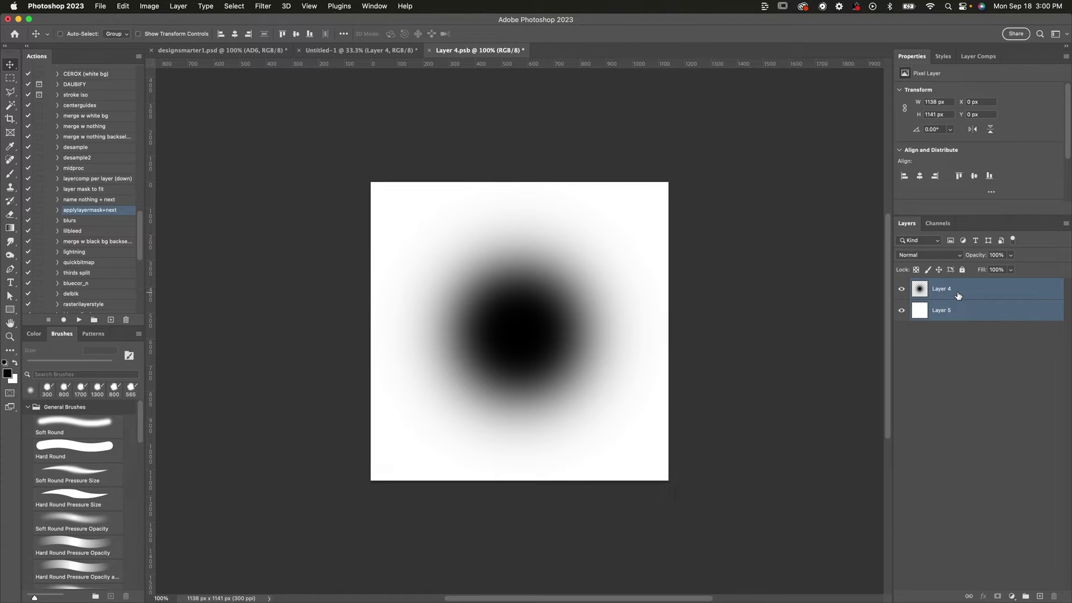
key("super+alt+e")
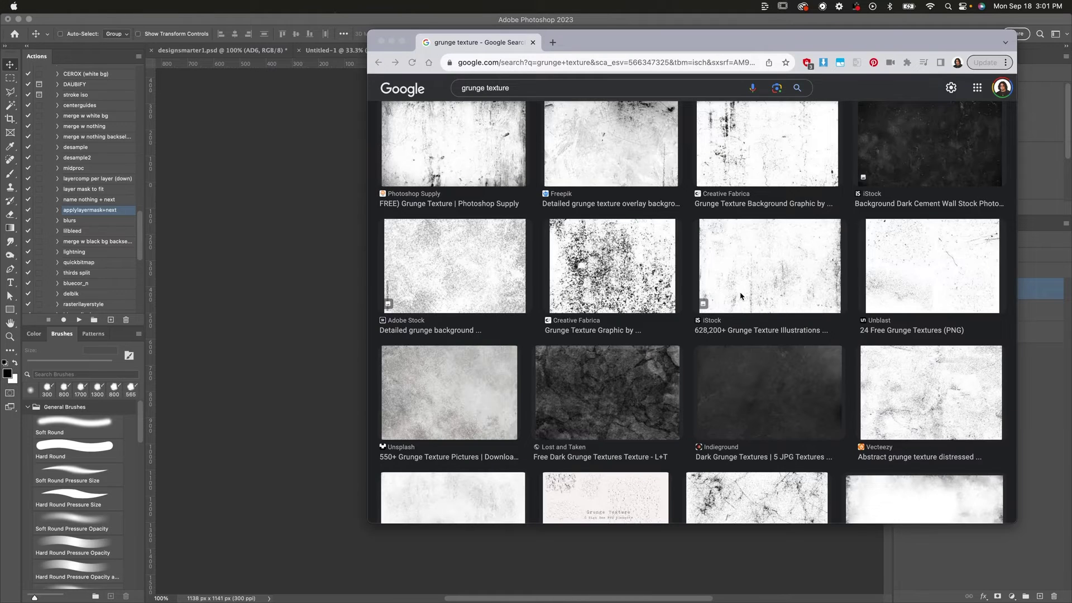
In Chrome, open the Lost and Taken "Free Dark Grunge Textures" result and bring its image into the Photoshop document as a new layer
left_click_drag(646, 42, 638, 37)
scroll(616, 233, "down", 3)
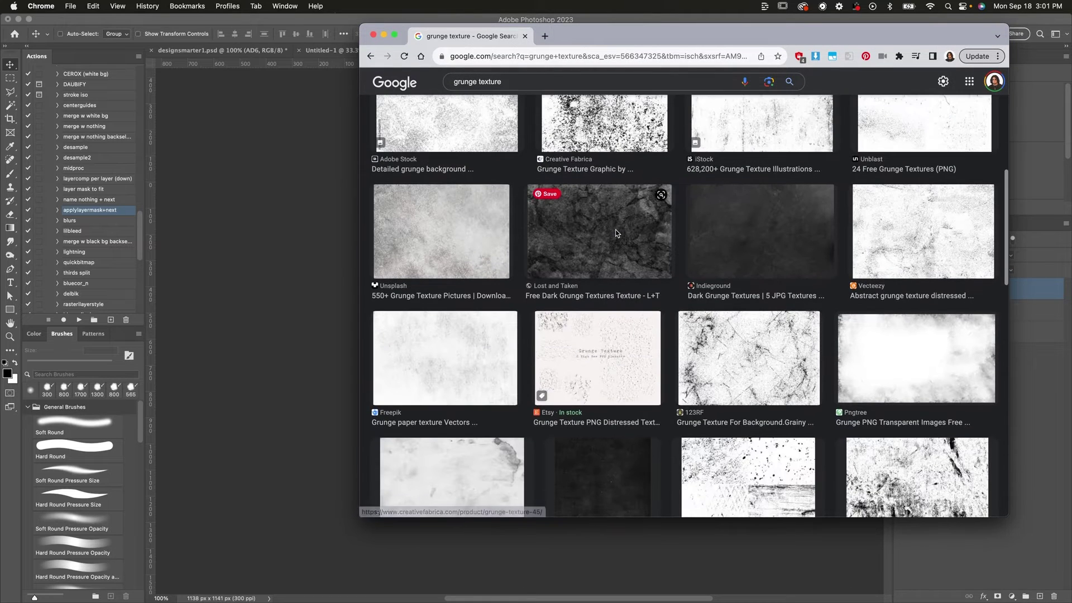
left_click(616, 234)
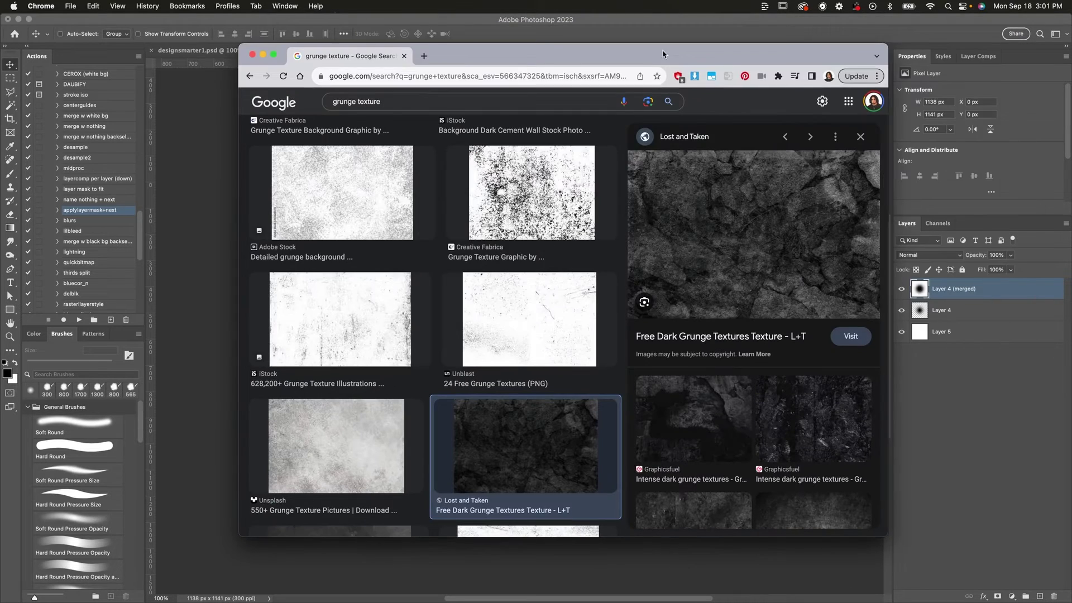
left_click_drag(631, 55, 800, 54)
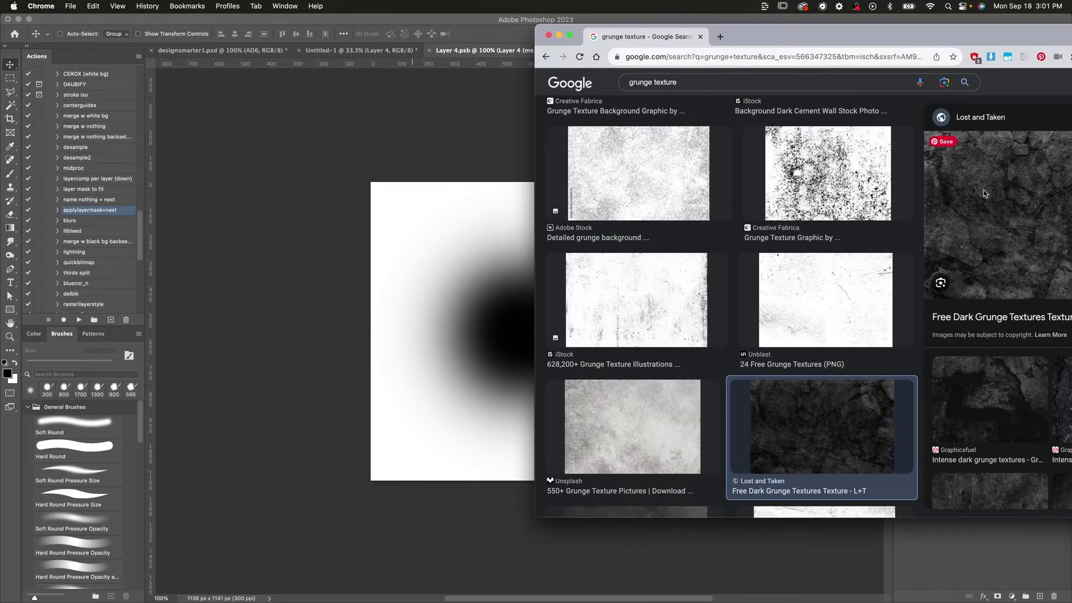
left_click_drag(985, 193, 366, 304)
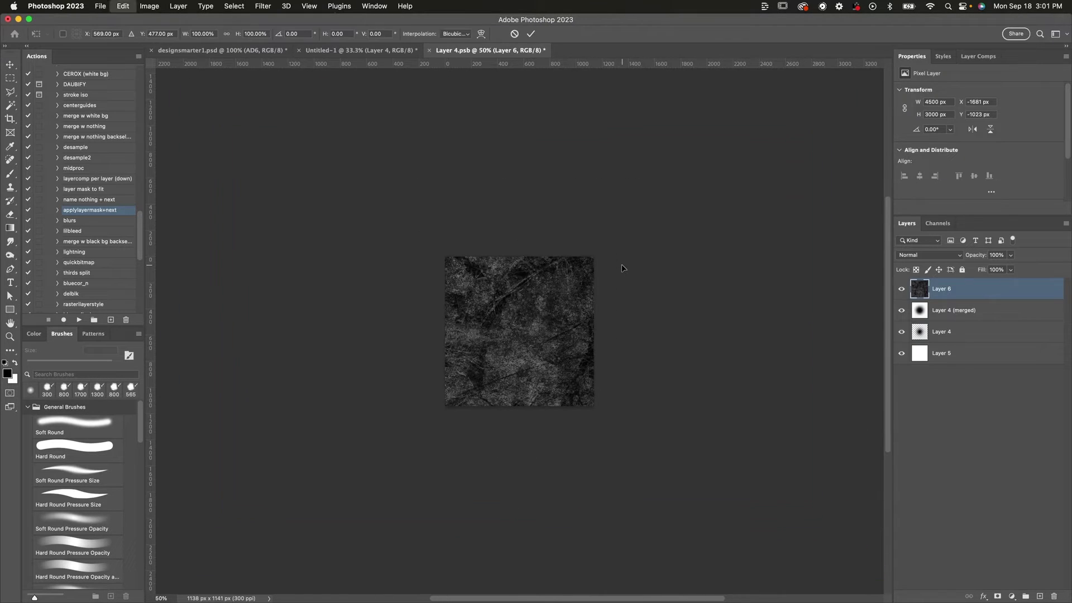
Scale the grunge texture to about 2370 × 1580 px, position it over the soft dot, and set its blend mode to Overlay
key("Return")
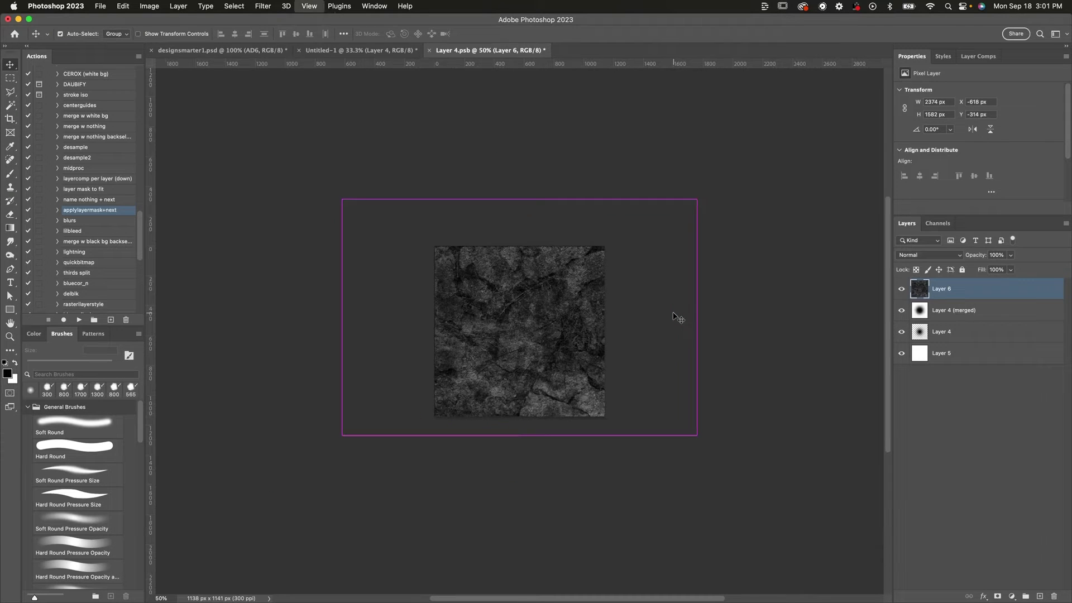
key("super+1")
left_click_drag(677, 317, 678, 325)
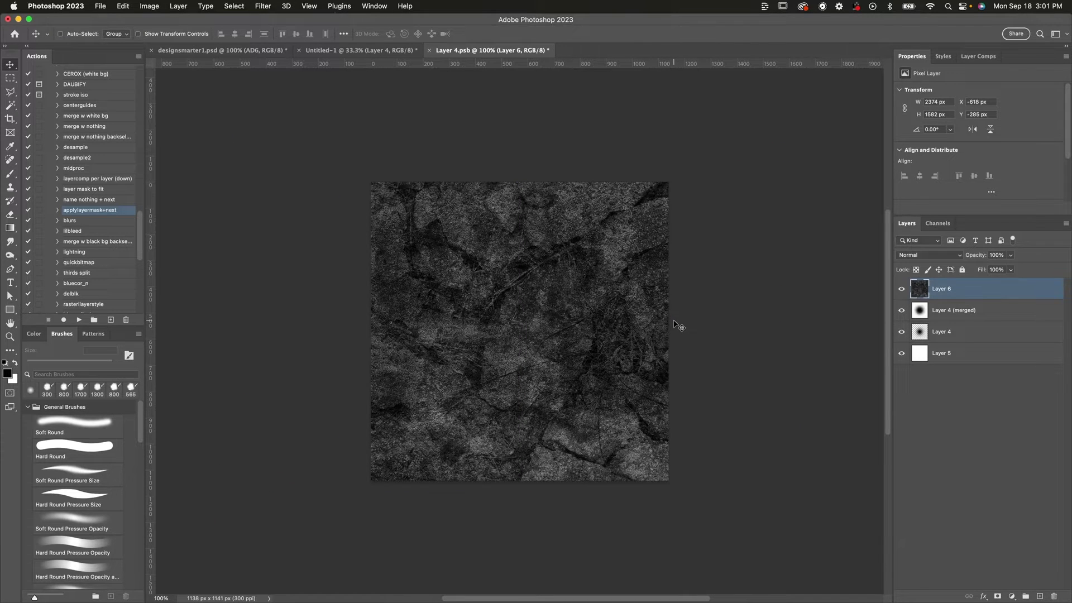
left_click(918, 254)
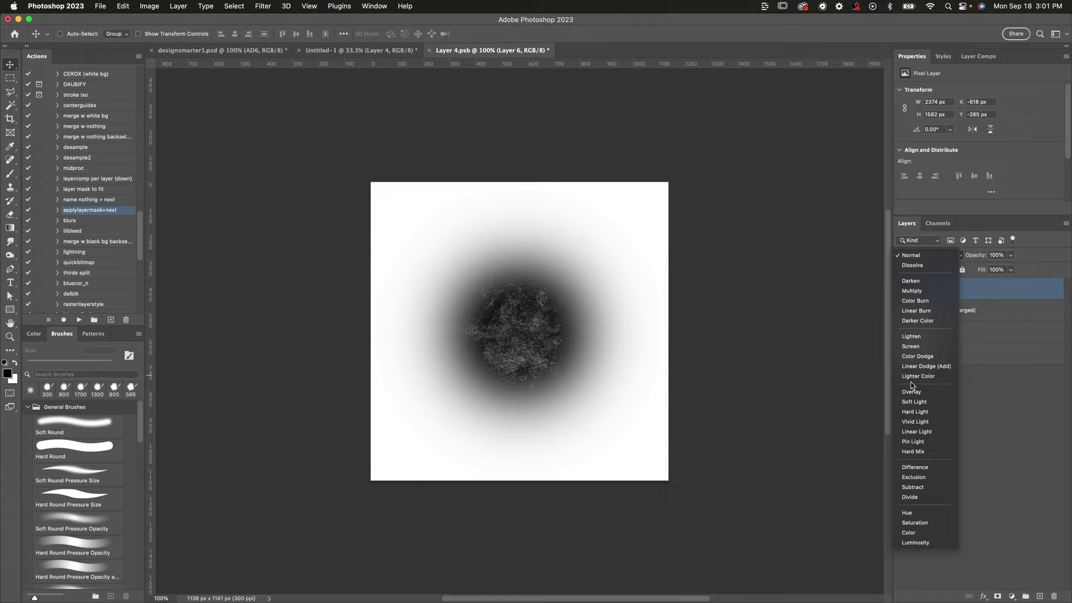
left_click(911, 392)
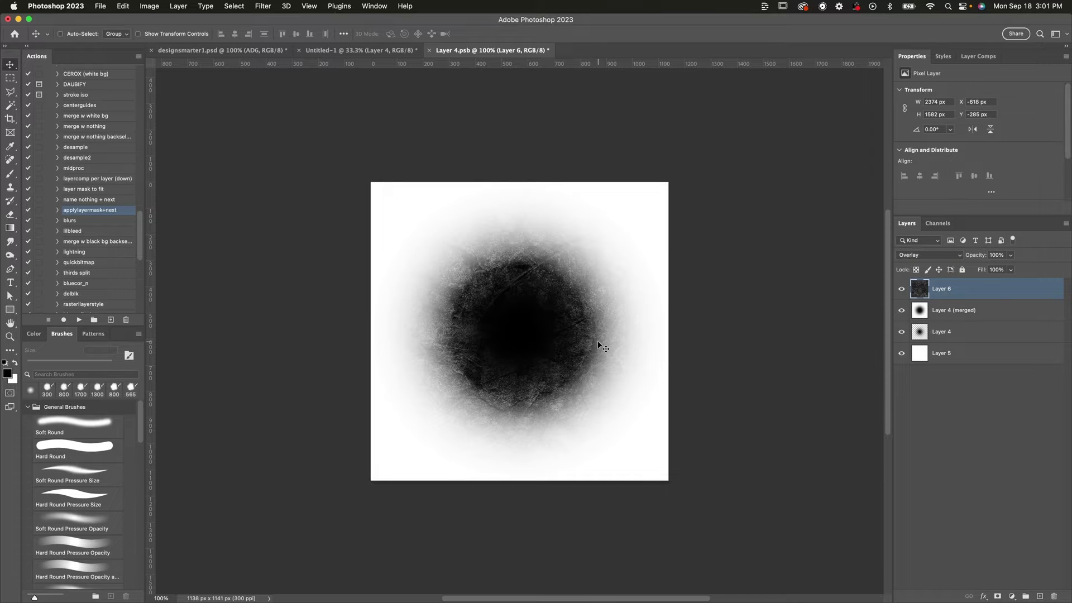
Duplicate the Overlay grunge texture layer to strengthen the texture on the soft dot
key("super+equal")
key("super+equal")
key("super+equal")
key("super+minus")
key("super+minus")
key("super+minus")
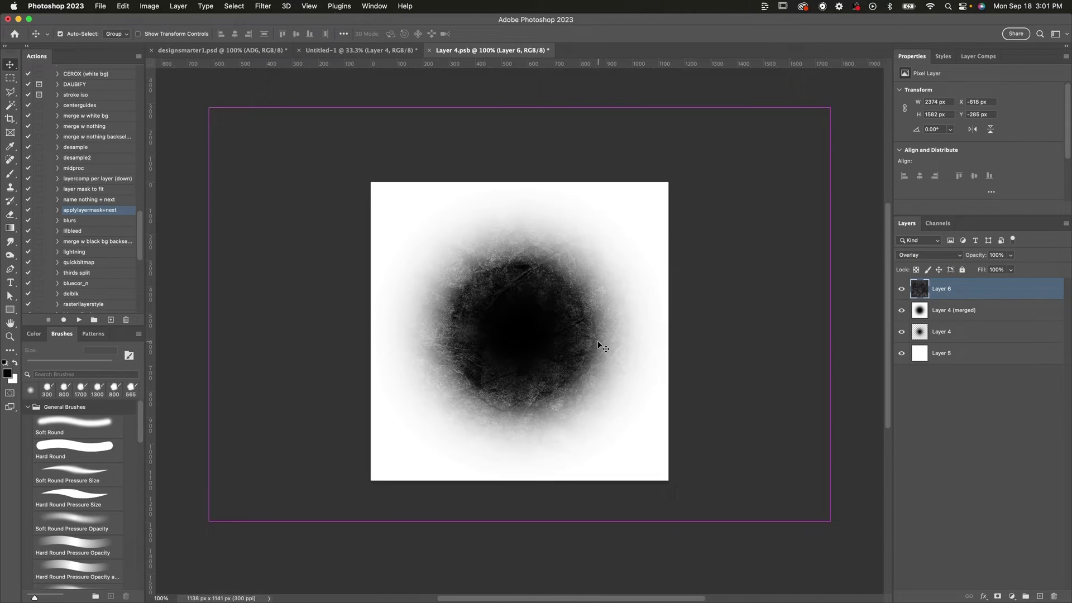
key("super+equal")
key("super+minus")
key("super+e")
key("super+j")
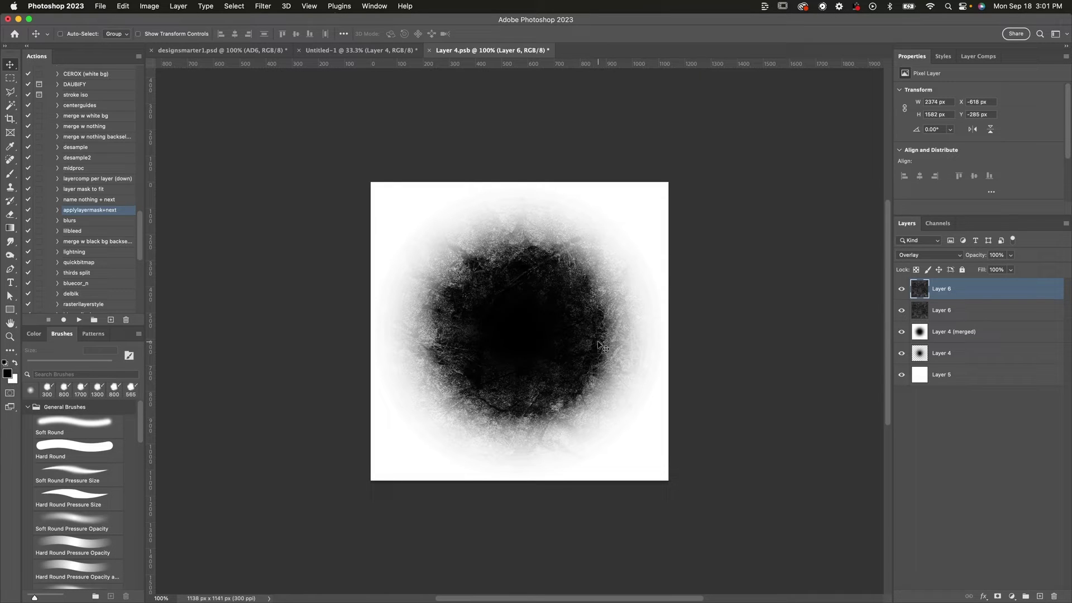
double_click(955, 293)
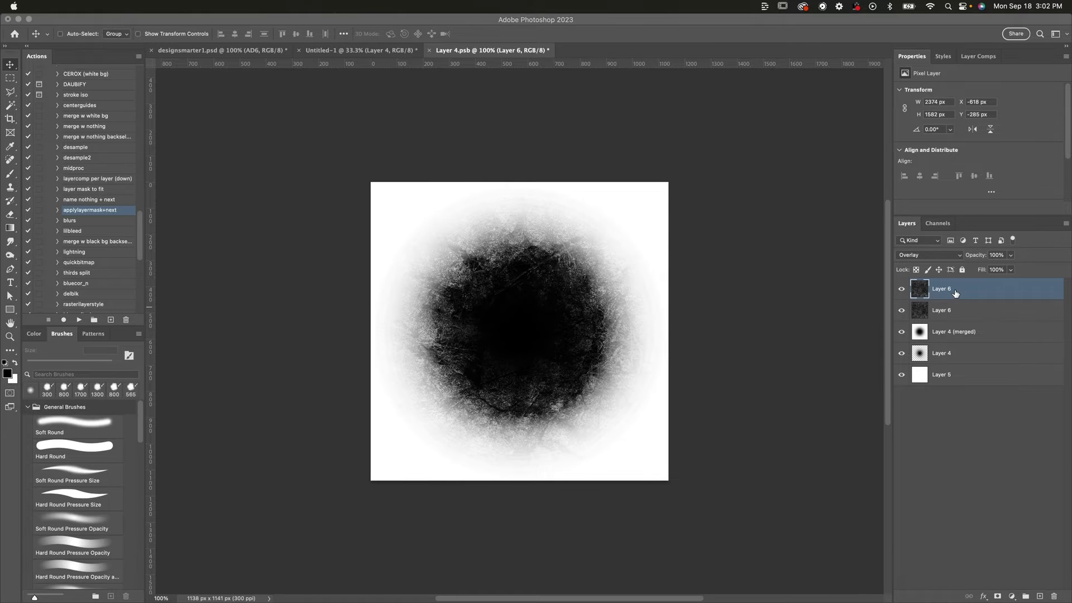
Switch to Chrome and bring a second, peeling-wall grunge texture into the Photoshop document as a new top layer over the dot
key("super+Tab")
left_click_drag(943, 244, 292, 373)
left_click_drag(494, 312, 583, 299)
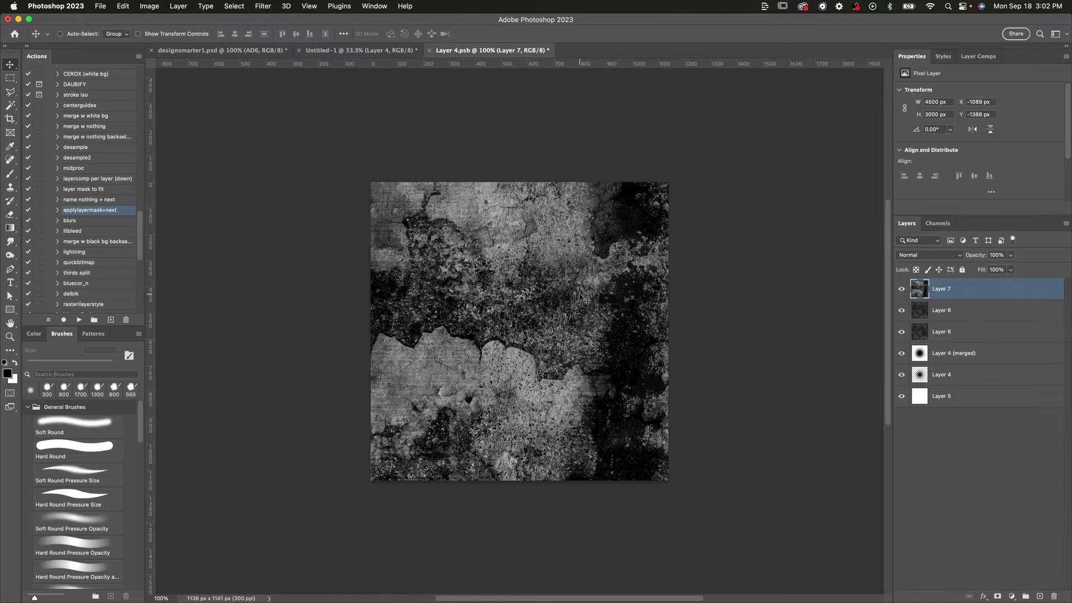
Set the peeling-wall texture layer's blend mode to Screen and its opacity to 70%
left_click(927, 254)
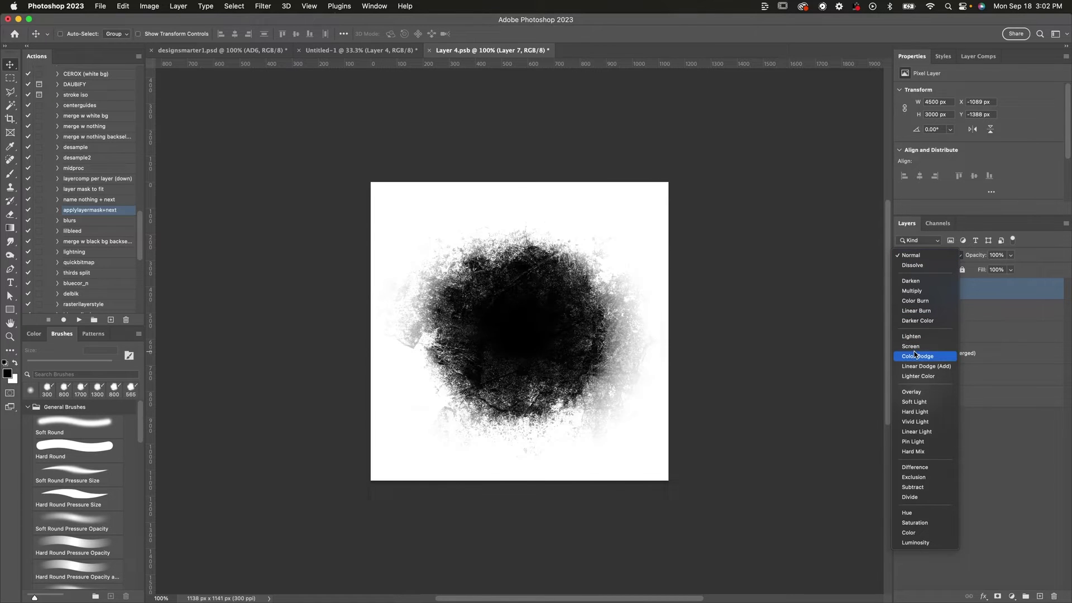
left_click(914, 350)
key("super+equal")
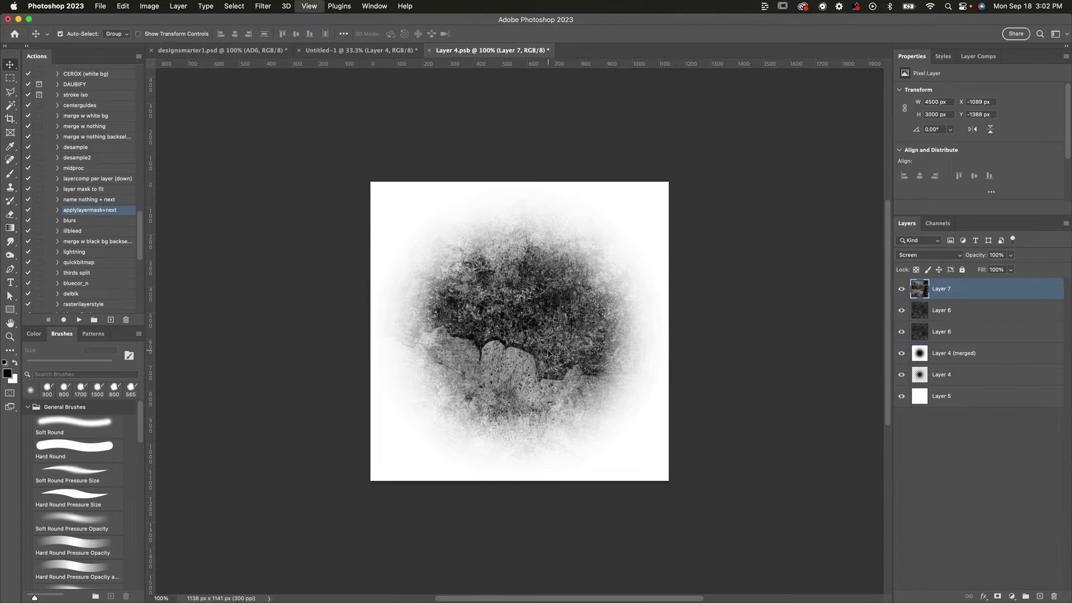
key("super+minus")
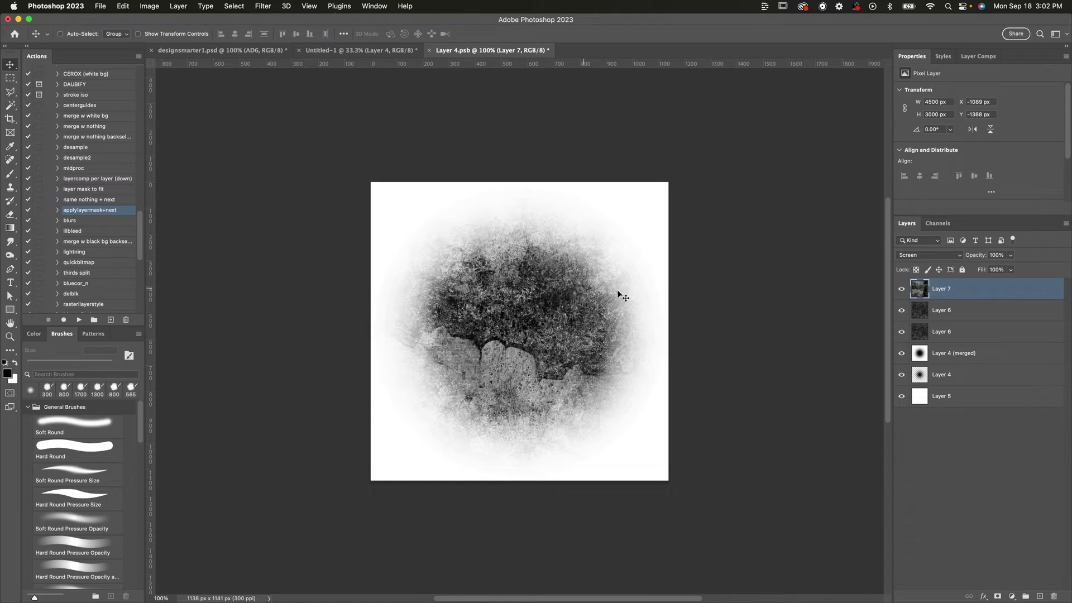
key("7")
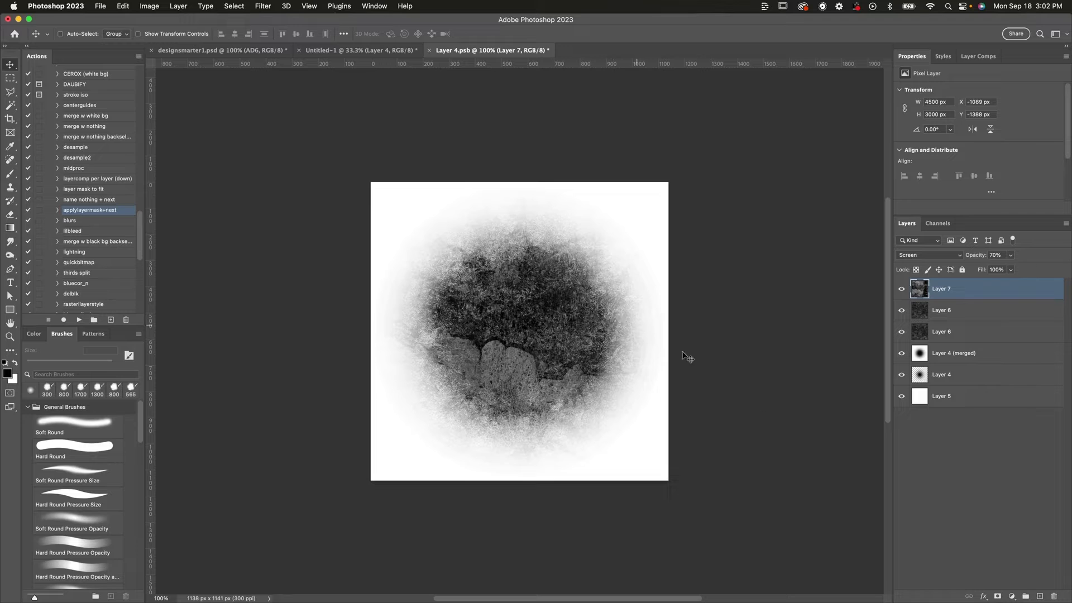
Add a Curves adjustment layer above the Screen texture and move its white point to input 189, output 255
left_click(1011, 596)
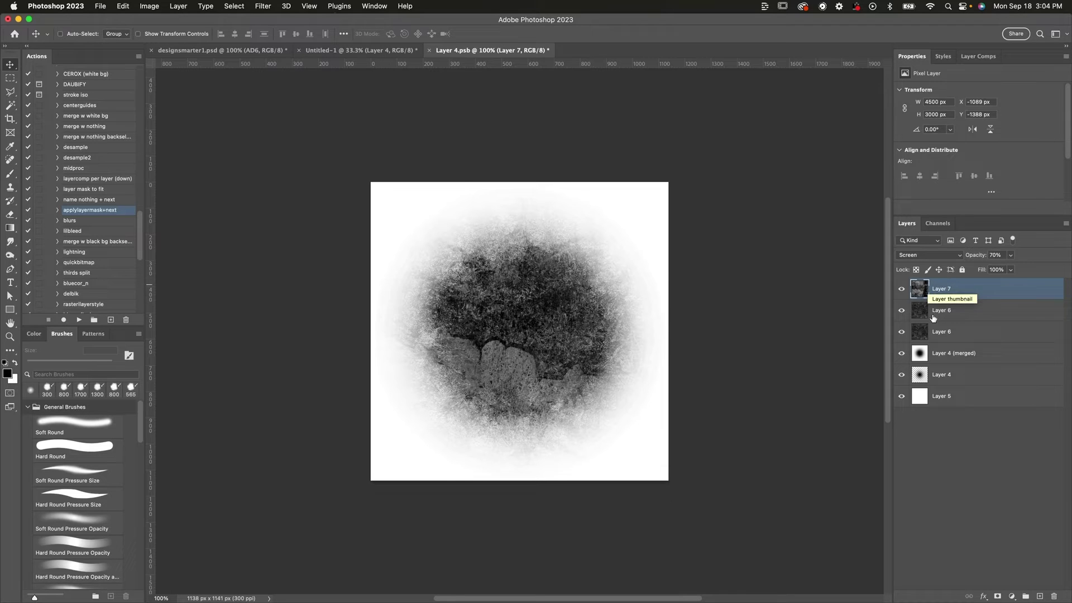
left_click(995, 357)
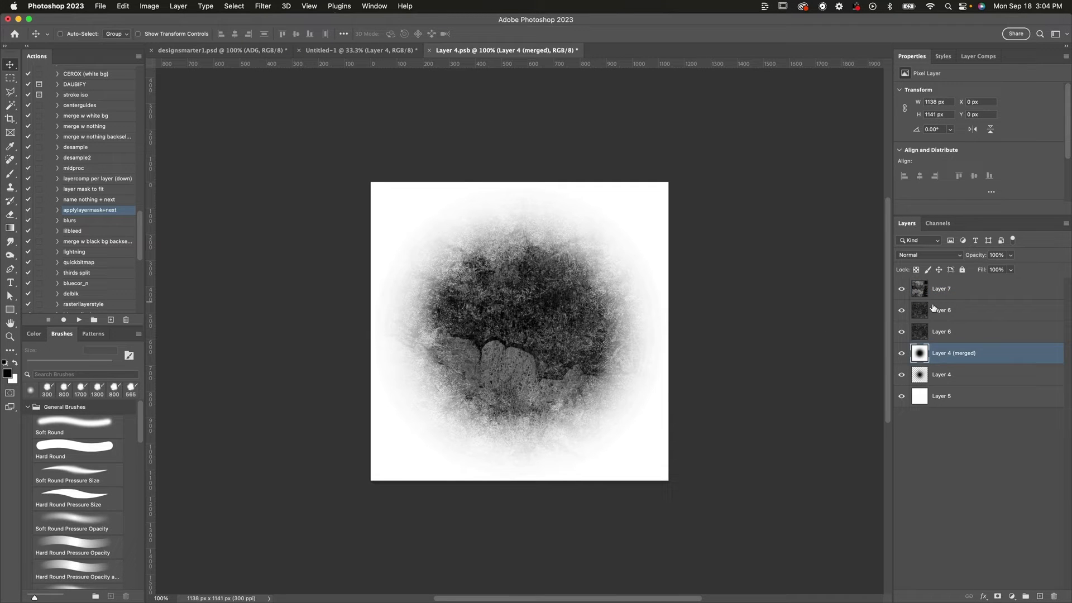
left_click(952, 289)
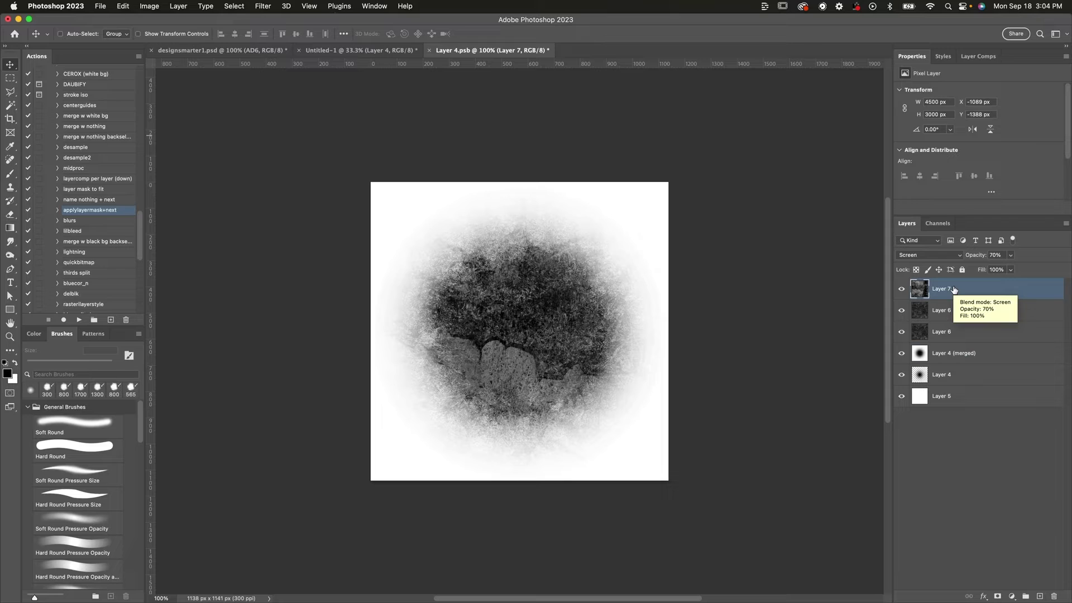
left_click(1011, 596)
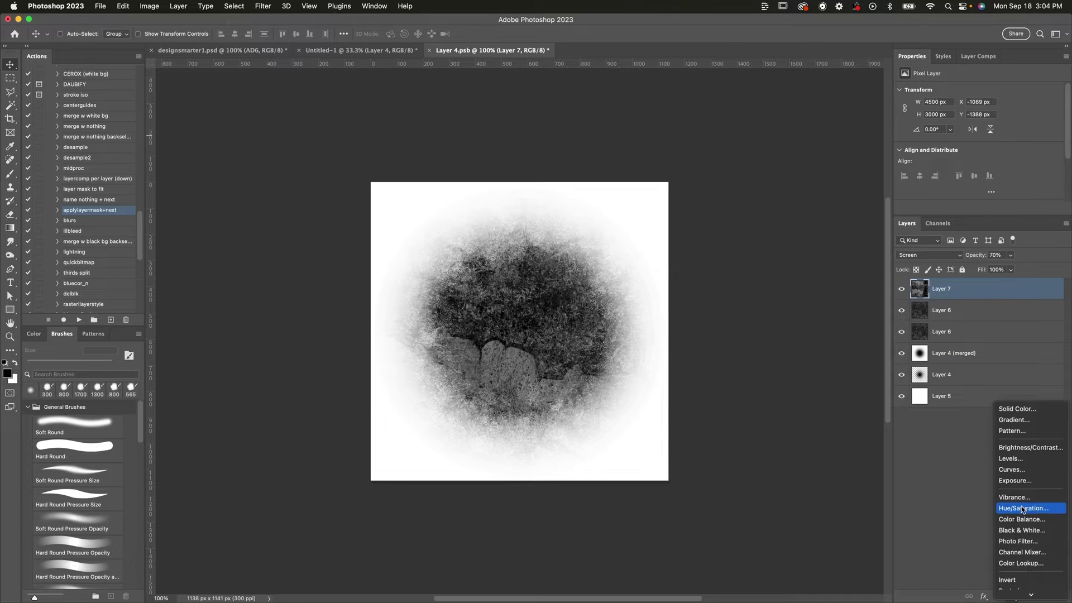
left_click(1013, 439)
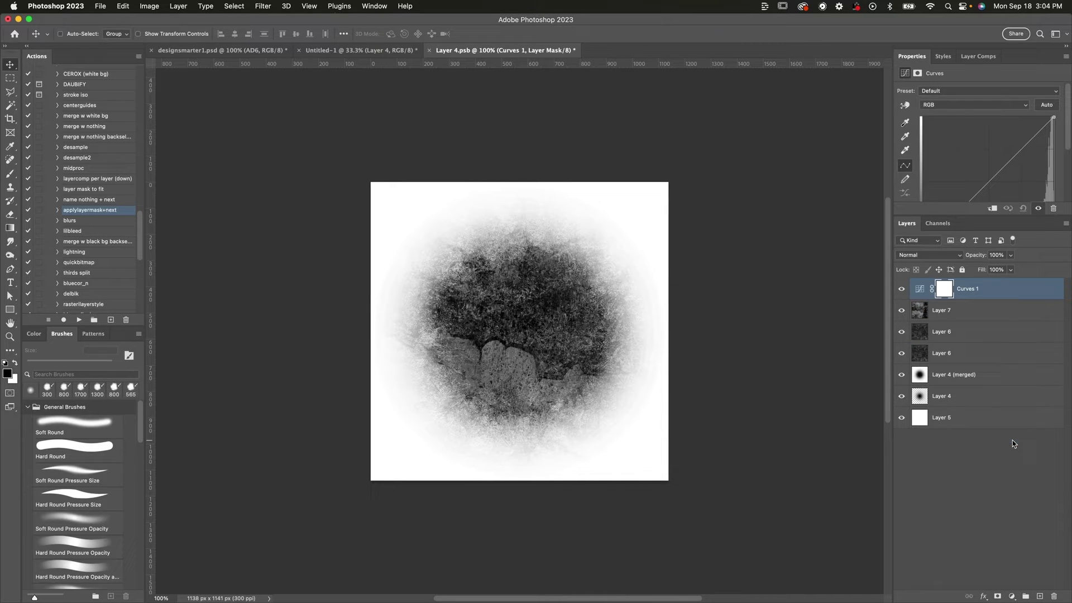
left_click_drag(1013, 217, 1013, 300)
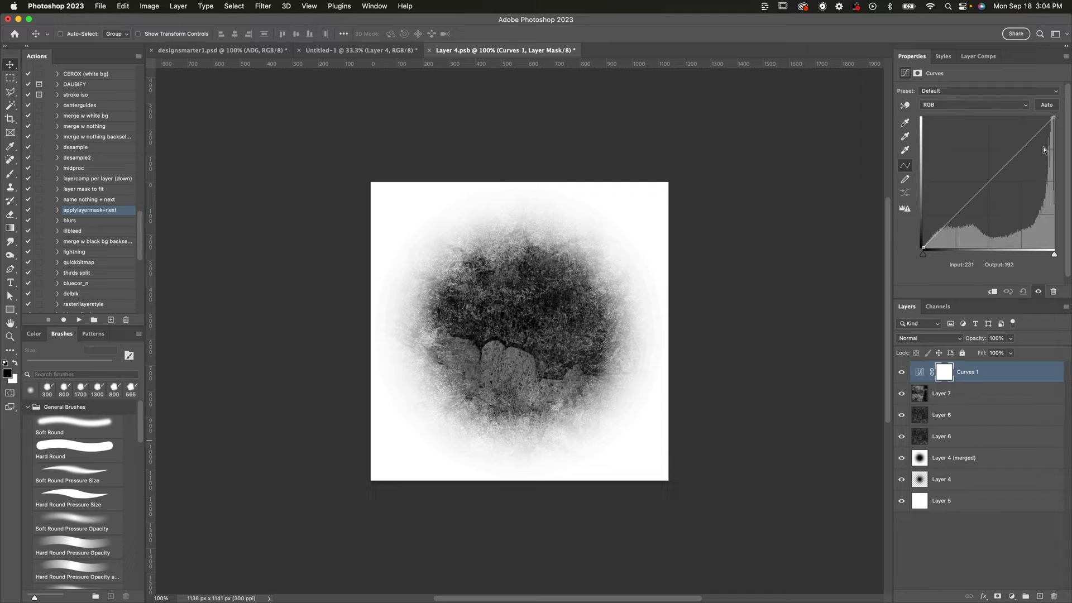
left_click(1053, 117)
left_click_drag(1053, 117, 1020, 105)
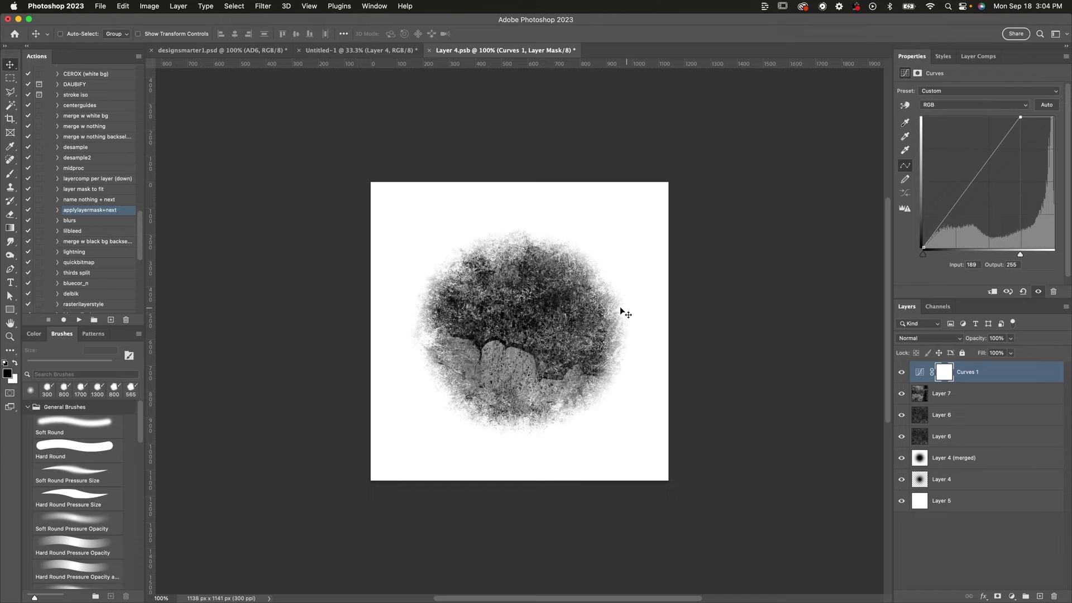
Compare the dot with and without the Curves adjustment, and set the curve's white point to input 225, output 255
key("super+plus")
key("super+minus")
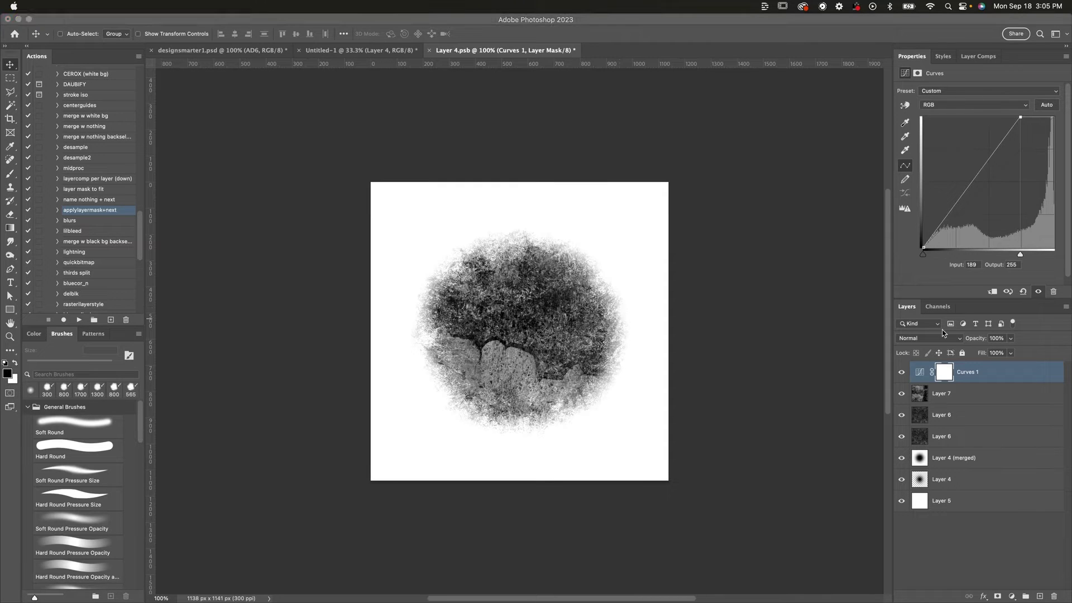
left_click(902, 374)
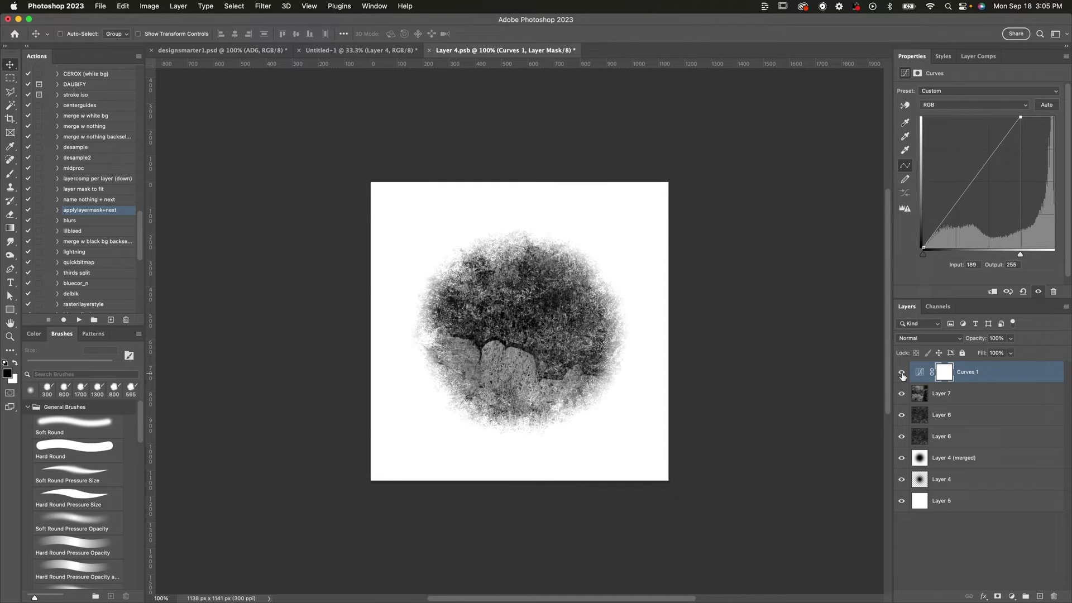
left_click(902, 373)
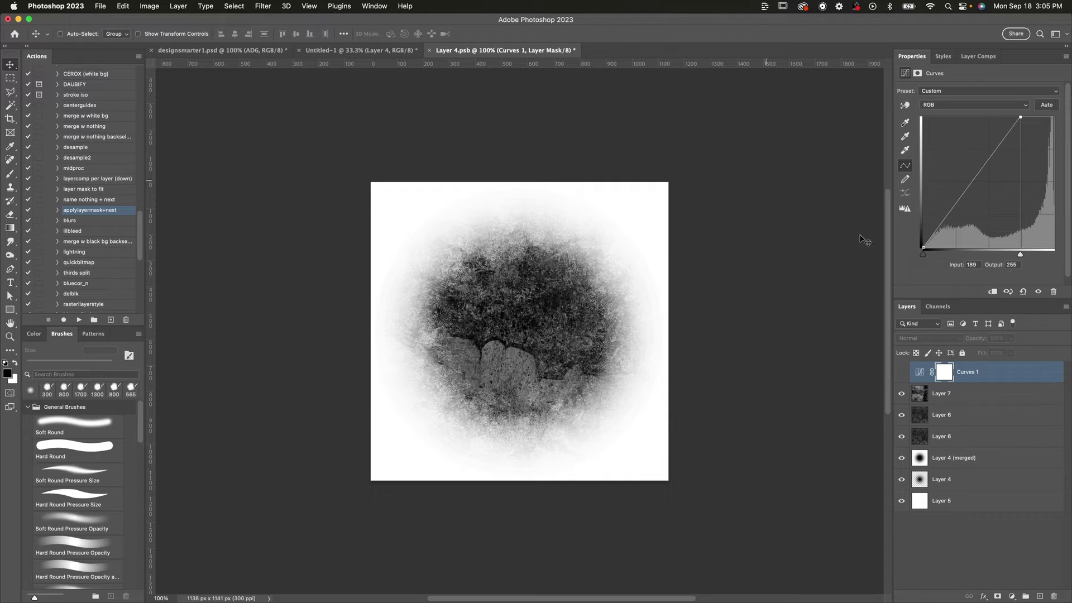
left_click(902, 373)
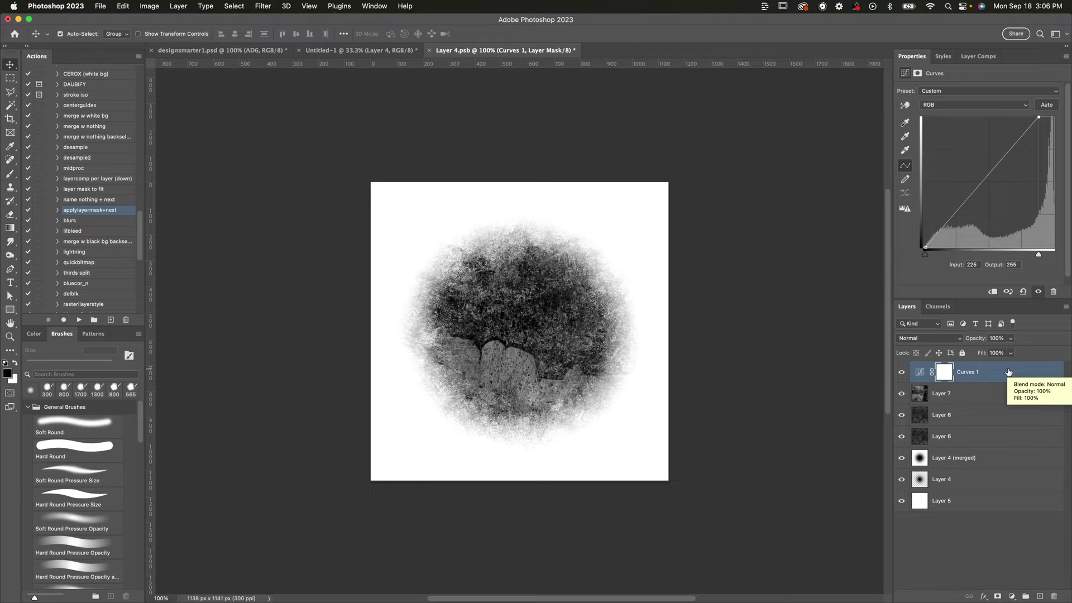
Stamp all visible layers into a new layer, select the whole canvas, and define it as a brush preset named grunge9
key("super+alt+shift+e")
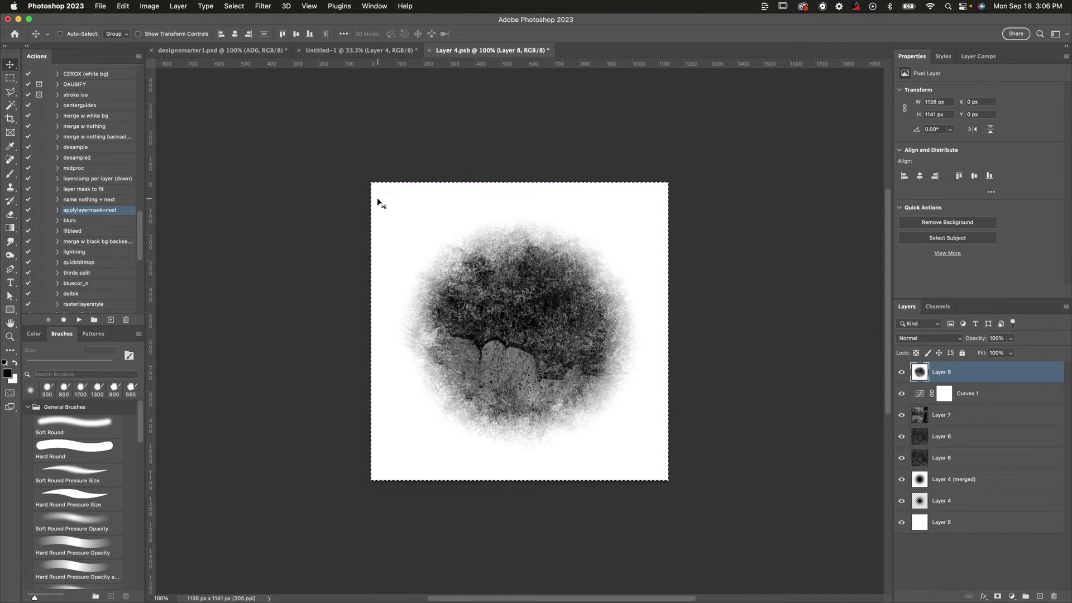
key("super+a")
left_click(123, 6)
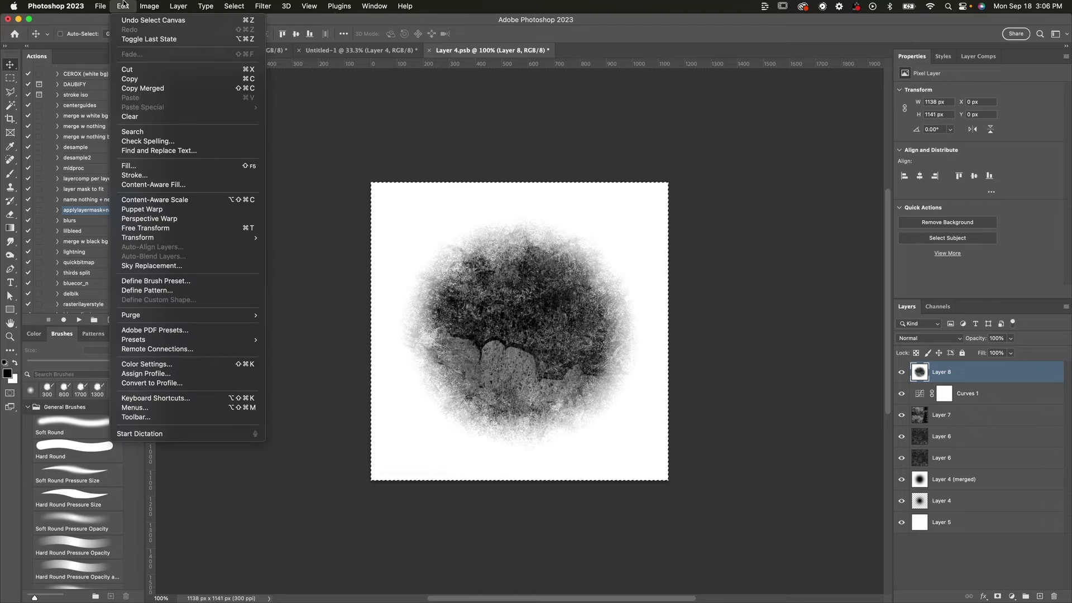
left_click(174, 276)
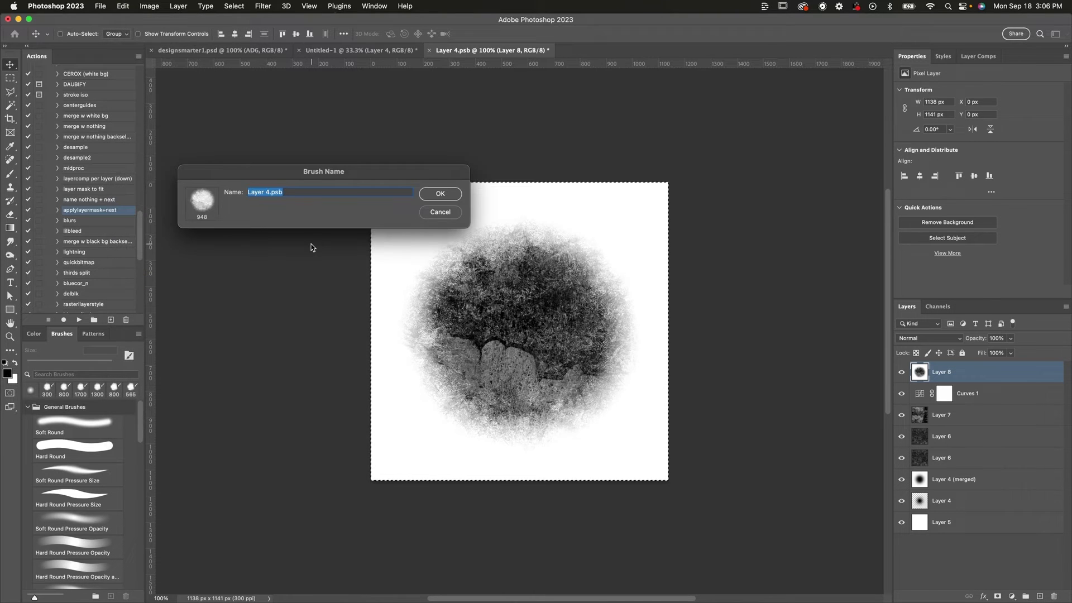
type("grunge9")
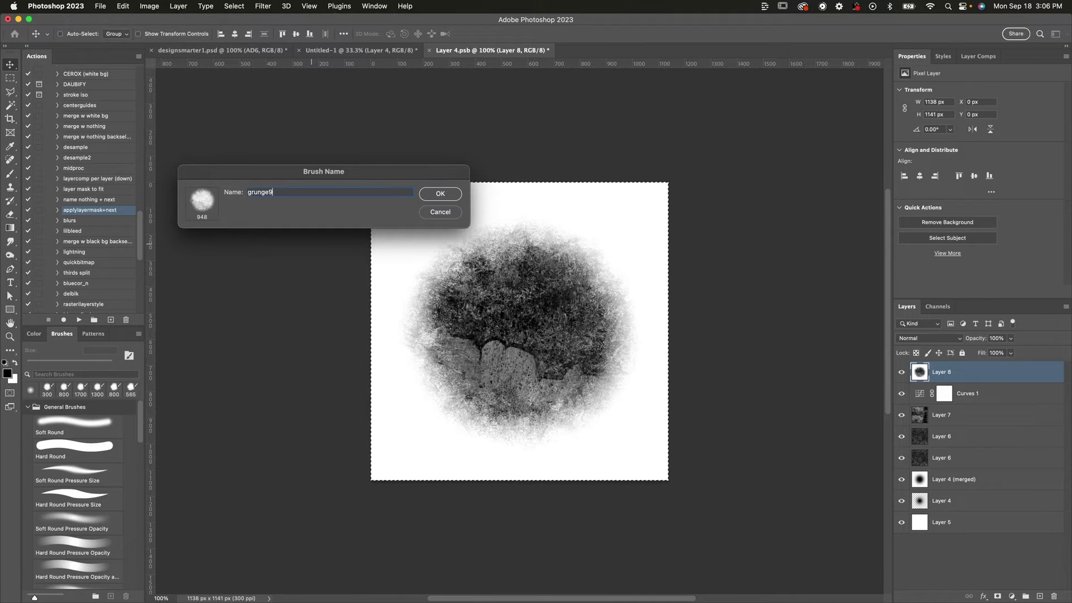
key("Return")
In the Untitled-1 document, add an empty layer above the hidden Layer 4, try a 600 px grunge9 stroke, and undo it
key("b")
left_click(561, 268)
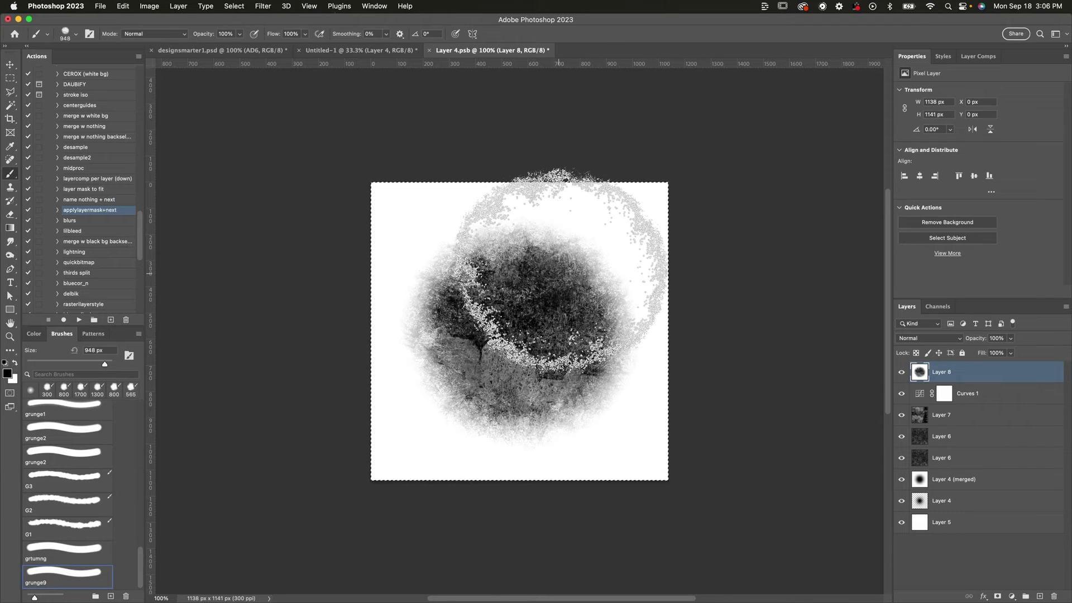
left_click(358, 53)
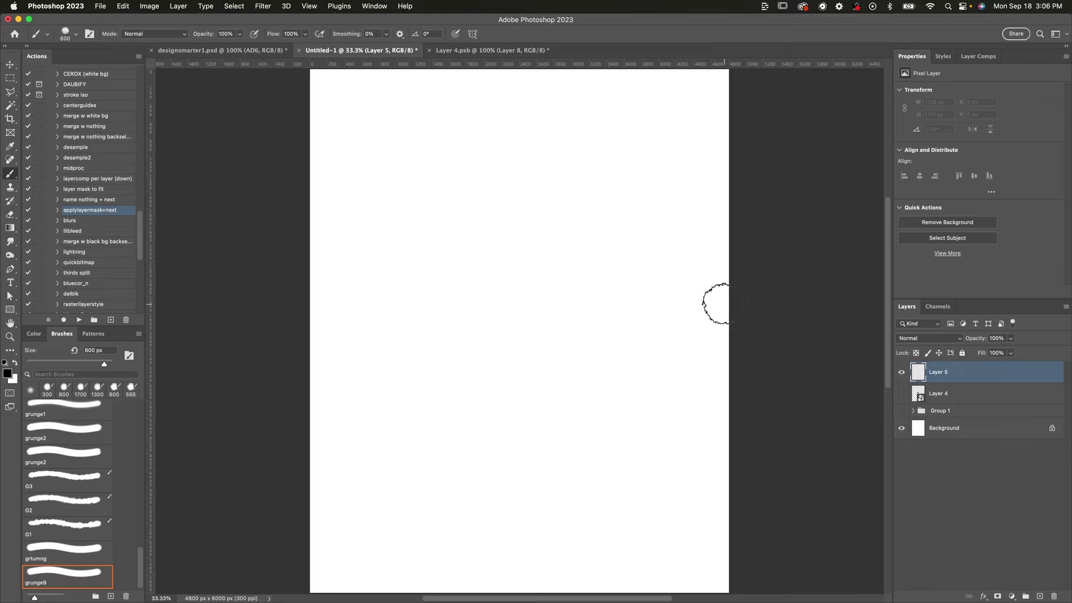
mouse_move(622, 228)
left_mouse_down()
mouse_move(603, 260)
mouse_move(430, 310)
mouse_move(551, 214)
mouse_move(507, 316)
left_mouse_up()
key("super+z")
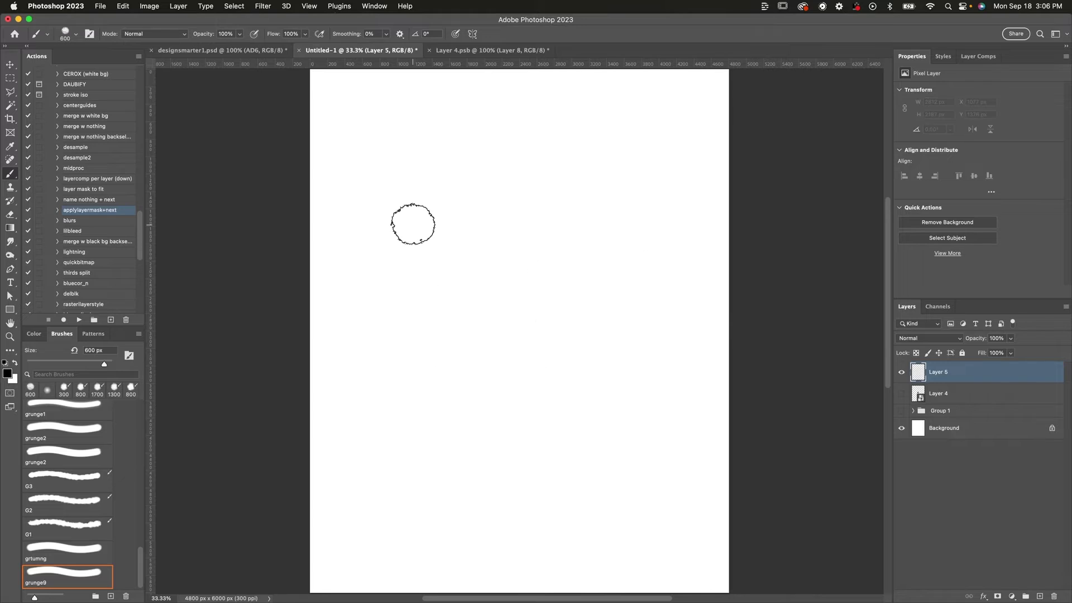
Enable Shape Dynamics for the grunge9 brush with size jitter 18%, angle jitter 71%, and roundness jitter 30%
left_click(90, 34)
left_click_drag(318, 217, 270, 119)
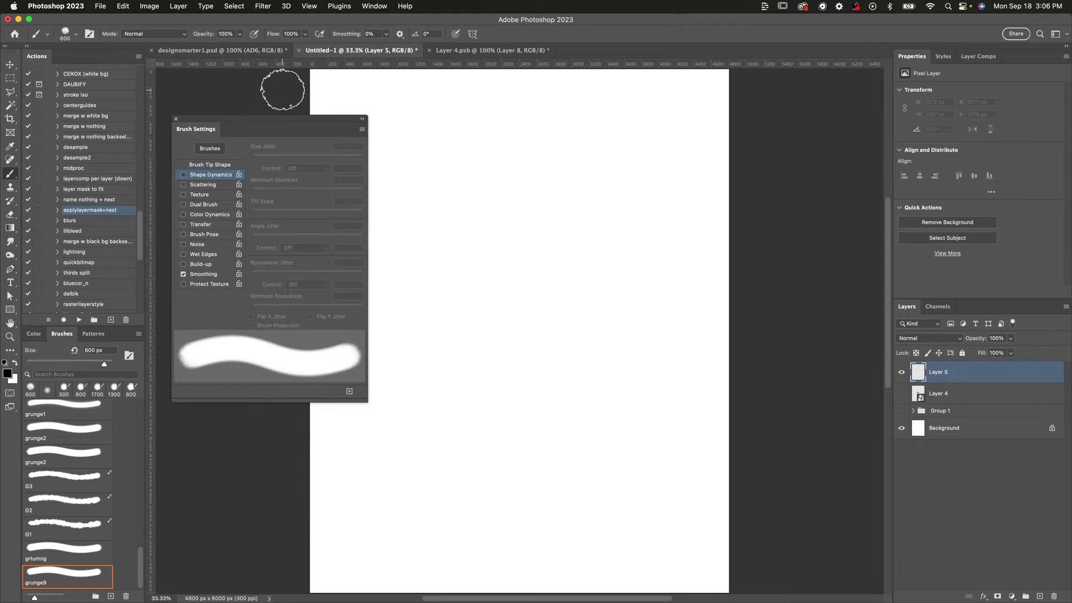
mouse_move(271, 119)
left_mouse_down()
mouse_move(265, 147)
mouse_move(256, 105)
left_mouse_up()
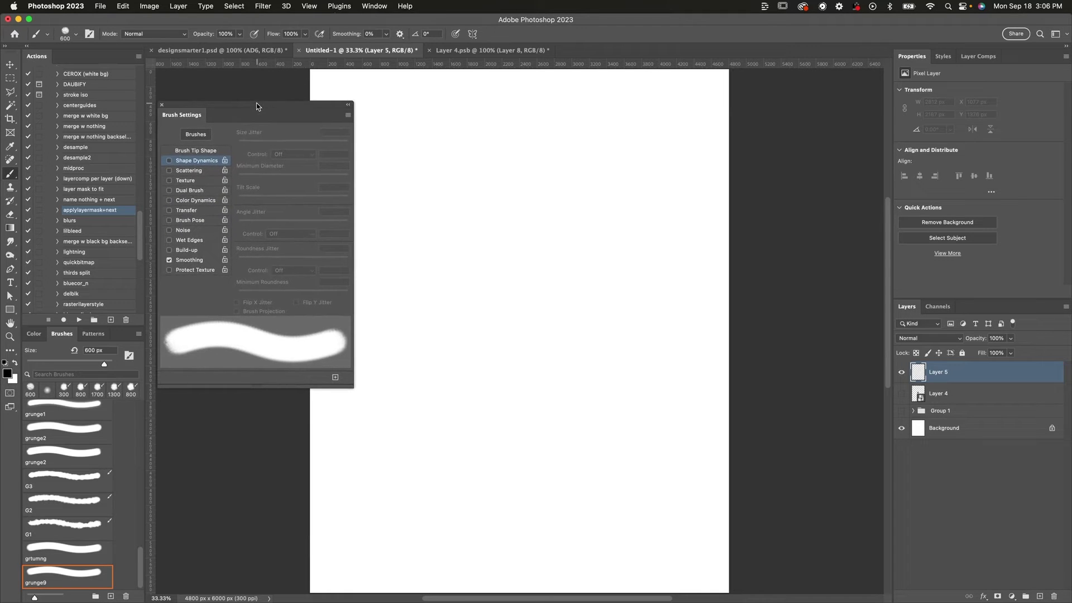
left_click(199, 162)
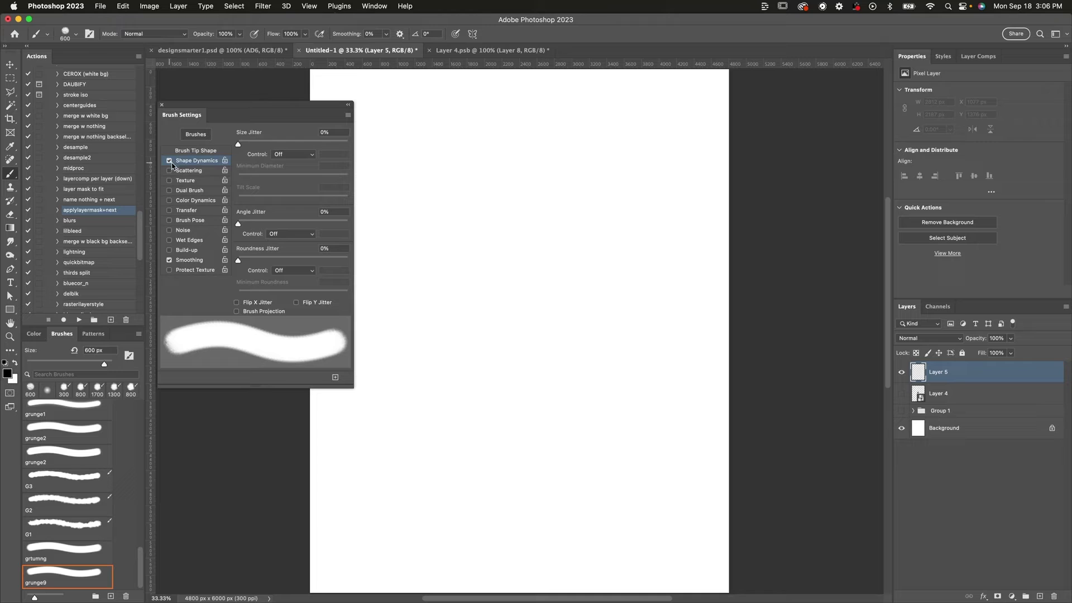
left_click_drag(238, 224, 300, 225)
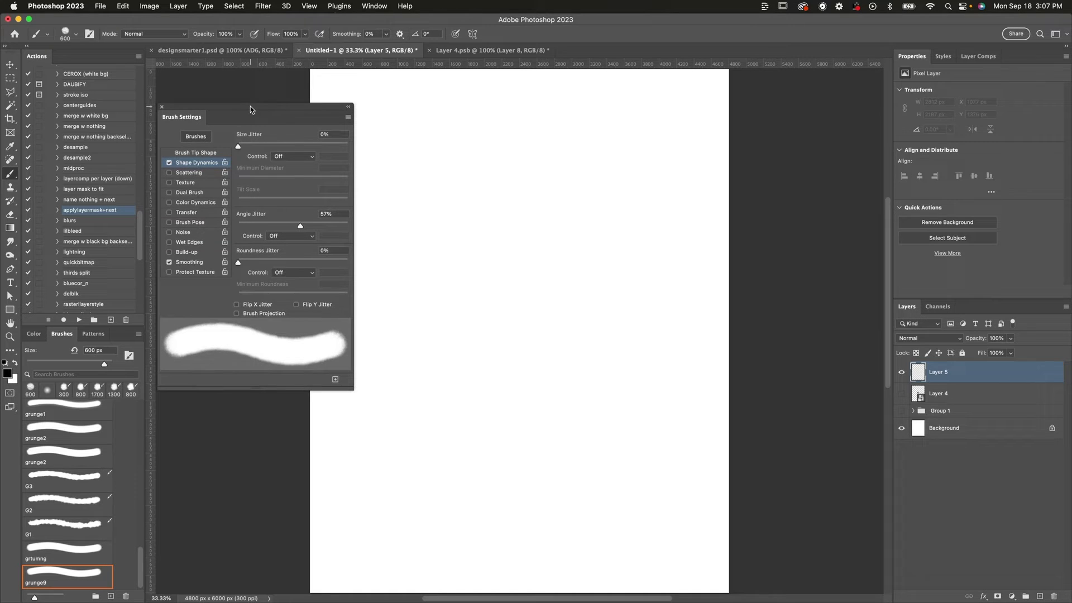
left_click_drag(250, 106, 250, 97)
left_click_drag(245, 135, 257, 138)
left_click_drag(260, 253, 271, 254)
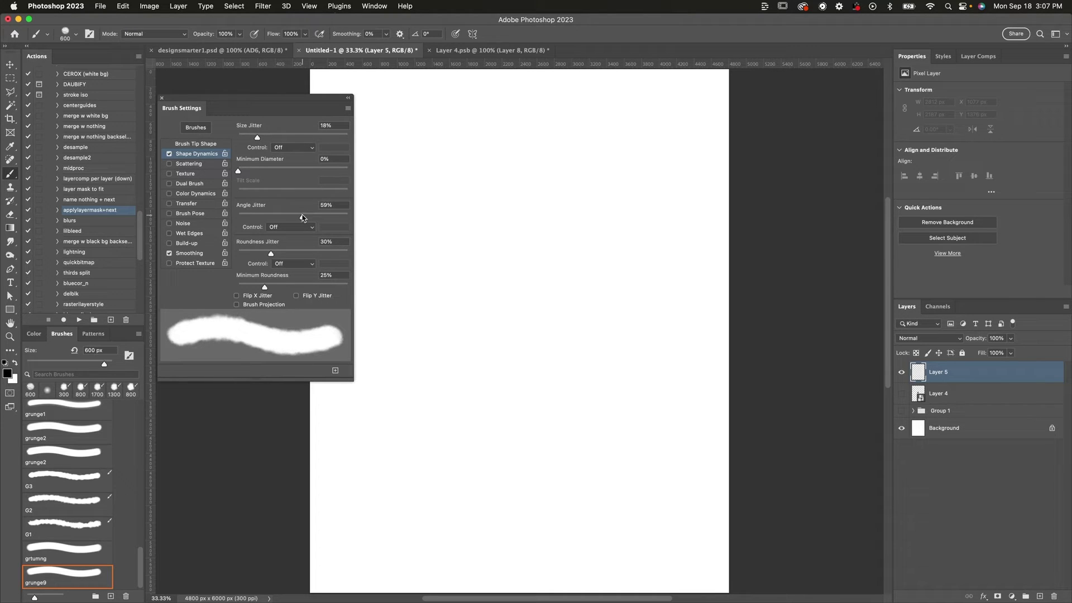
left_click_drag(302, 216, 316, 217)
left_click_drag(283, 96, 241, 96)
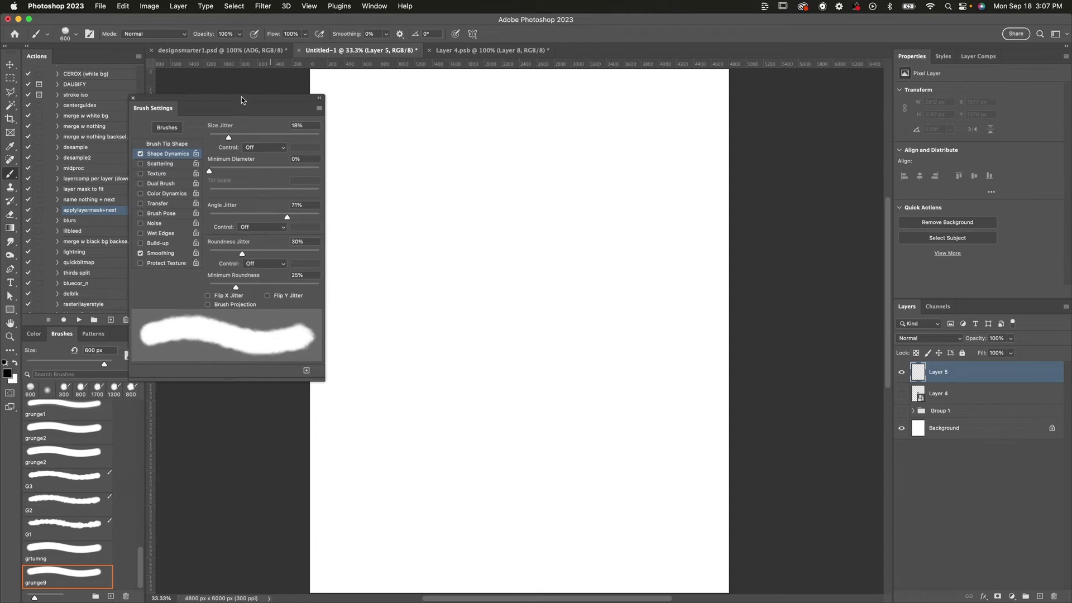
Enlarge the grunge9 brush to 1100 px, paint test strokes on the empty layer, and undo them
mouse_move(392, 179)
left_mouse_down()
mouse_move(419, 255)
mouse_move(501, 262)
mouse_move(510, 417)
mouse_move(591, 334)
left_mouse_up()
key("ctrl+z")
key("bracketright")
key("bracketright")
key("bracketright")
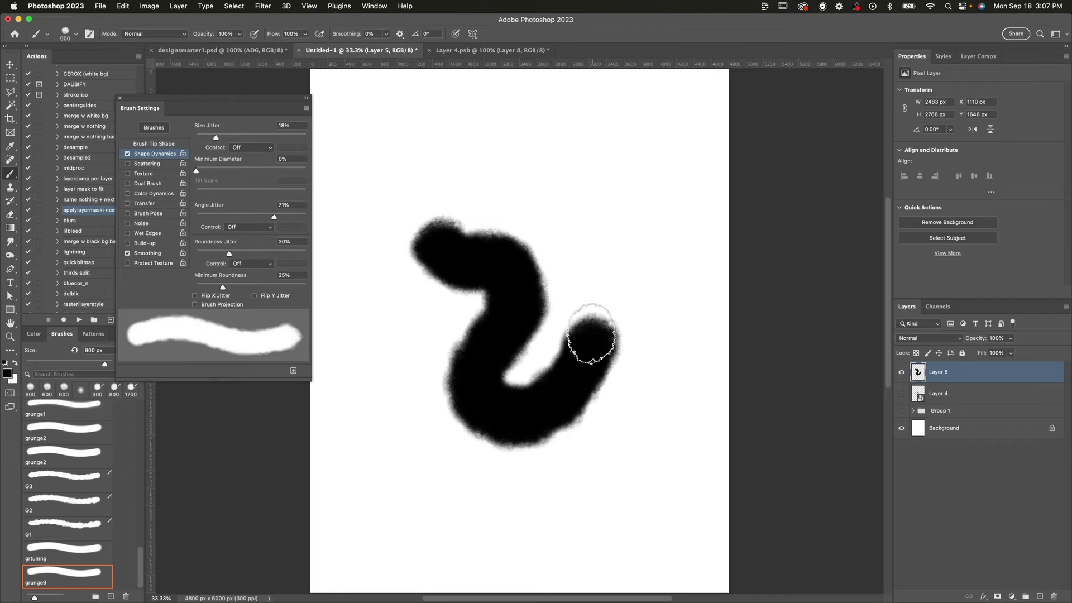
mouse_move(679, 192)
left_mouse_down()
mouse_move(383, 419)
mouse_move(514, 196)
mouse_move(377, 391)
left_mouse_up()
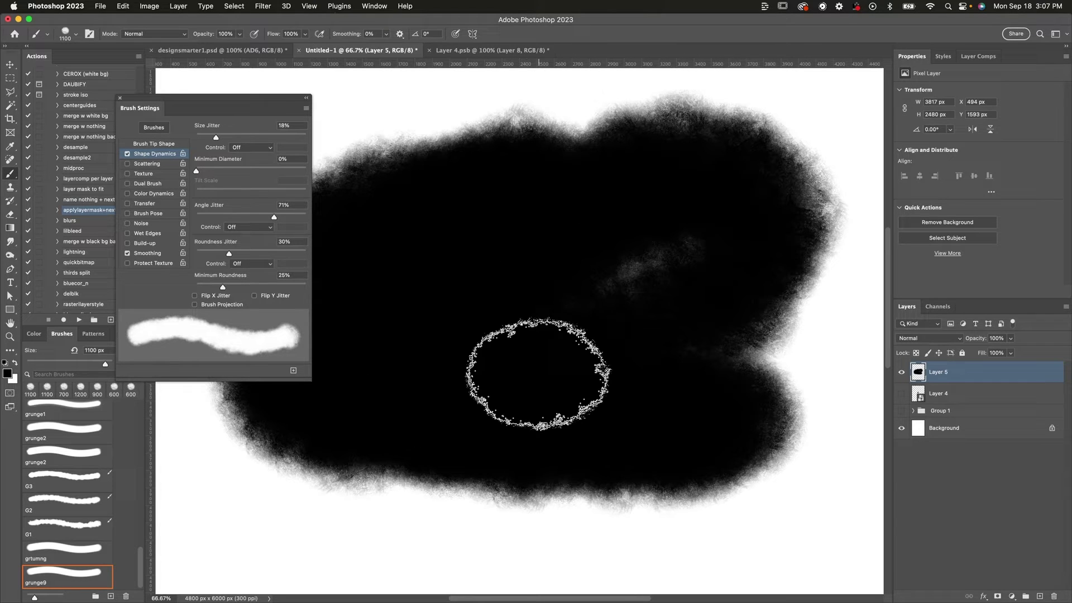
key("ctrl+z")
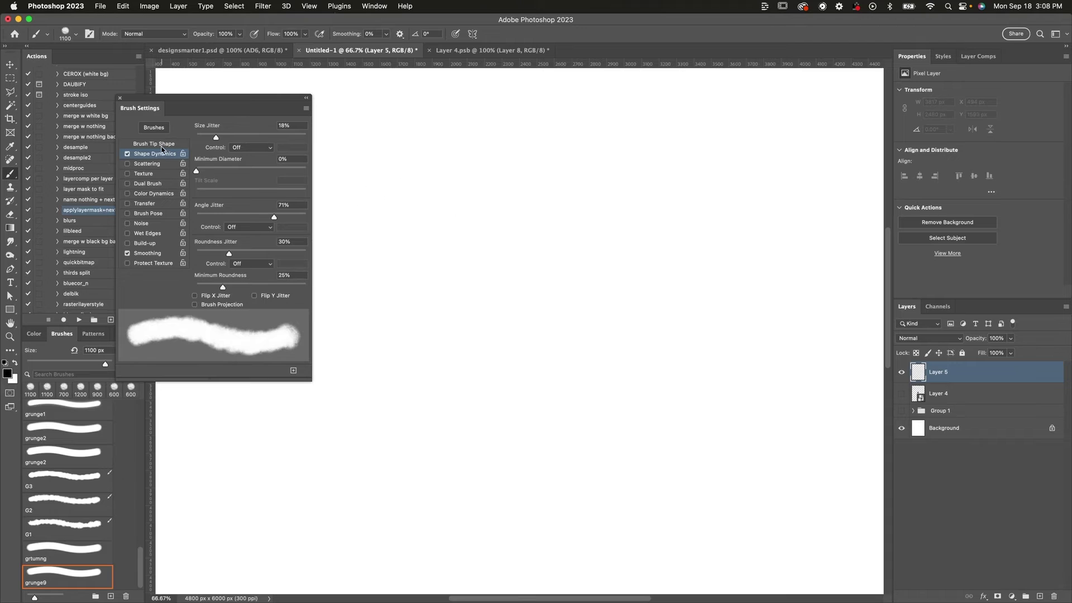
Try a spacing of about 51% for the grunge9 brush tip with test strokes on Layer 5
left_click(163, 144)
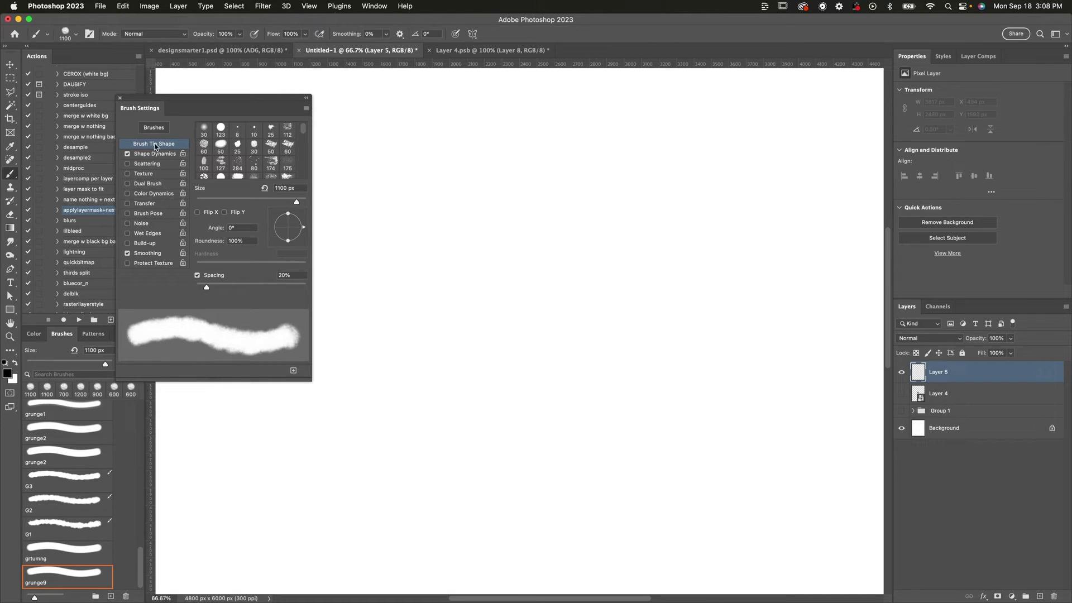
mouse_move(175, 98)
left_mouse_down()
mouse_move(198, 98)
mouse_move(192, 92)
left_mouse_up()
mouse_move(201, 279)
left_mouse_down()
mouse_move(221, 284)
mouse_move(191, 279)
left_mouse_up()
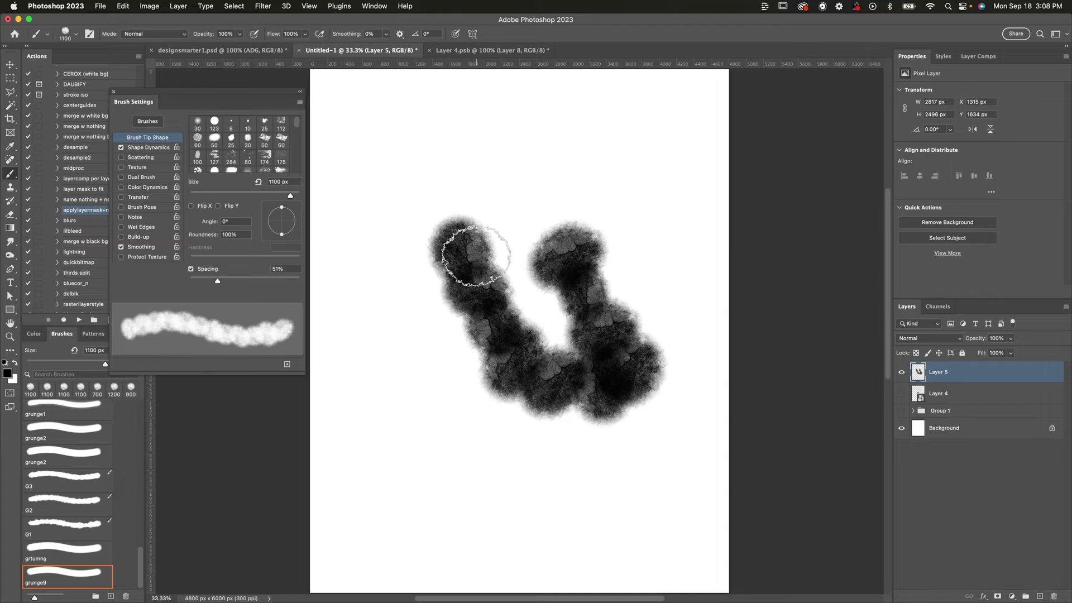
mouse_move(411, 244)
left_mouse_down()
mouse_move(419, 175)
mouse_move(361, 402)
mouse_move(407, 324)
mouse_move(545, 280)
mouse_move(592, 81)
left_mouse_up()
key("super+z")
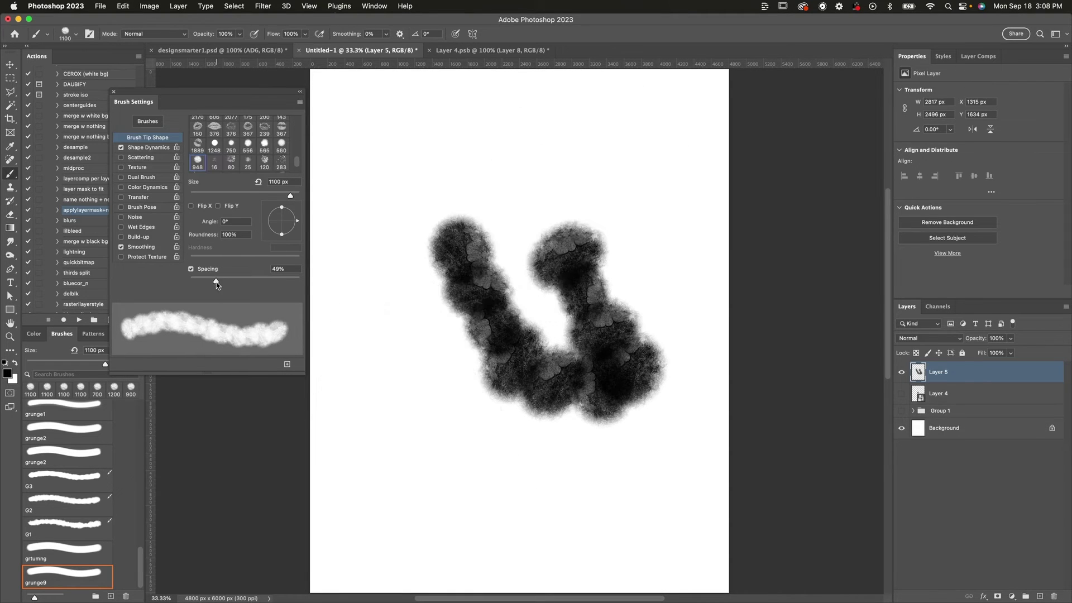
Test the brush on Layer 5 at 14% spacing, clear the strokes, and set spacing to 26% and size to 1300 px
left_click_drag(216, 283, 197, 283)
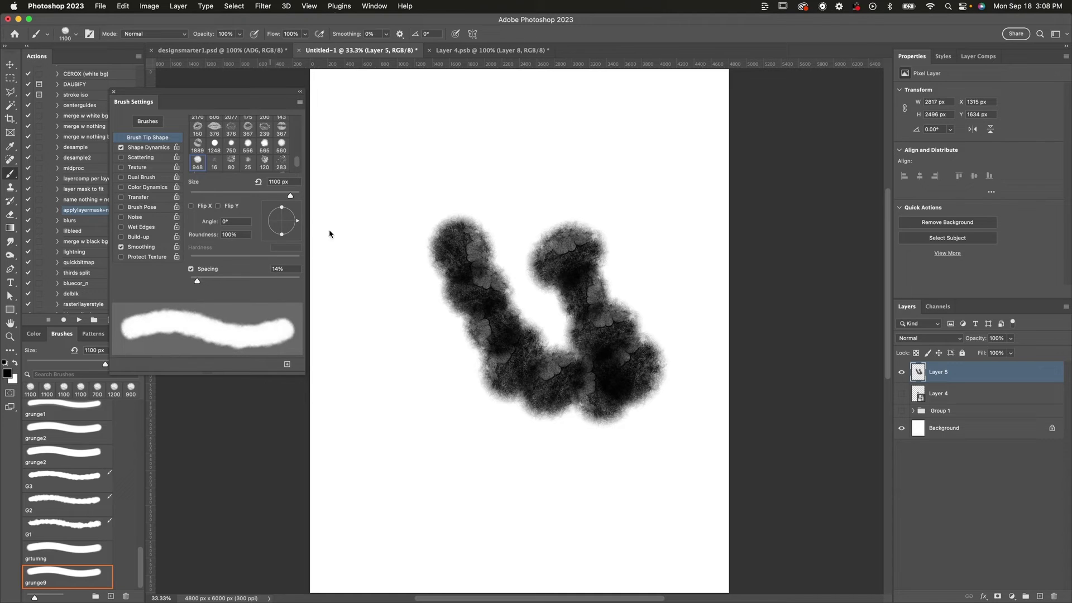
mouse_move(393, 156)
left_mouse_down()
mouse_move(555, 153)
mouse_move(424, 265)
mouse_move(428, 147)
mouse_move(393, 276)
mouse_move(394, 358)
left_mouse_up()
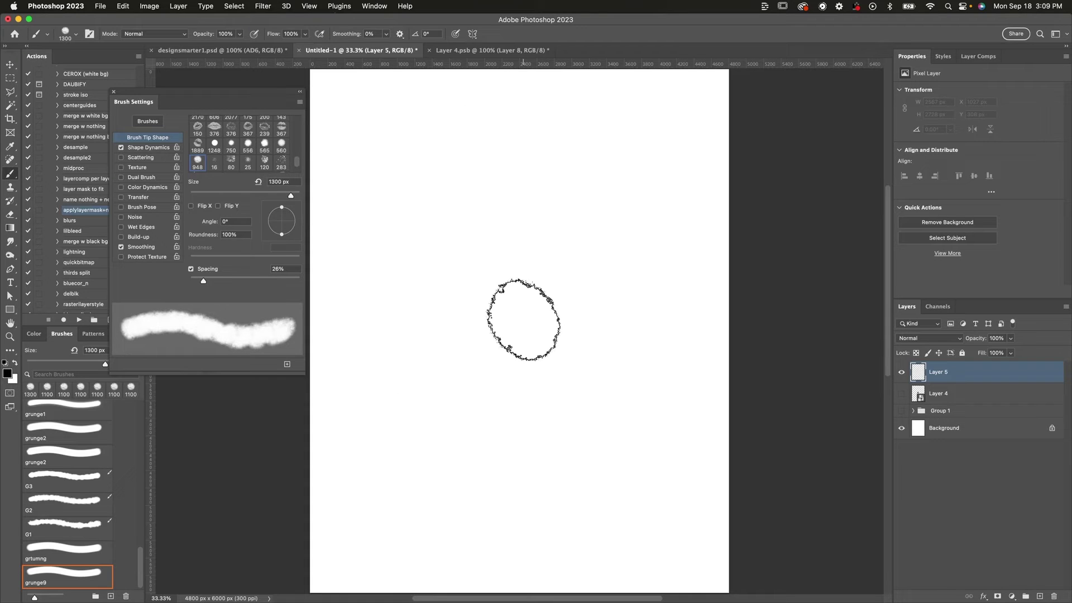
left_click_drag(264, 93, 263, 99)
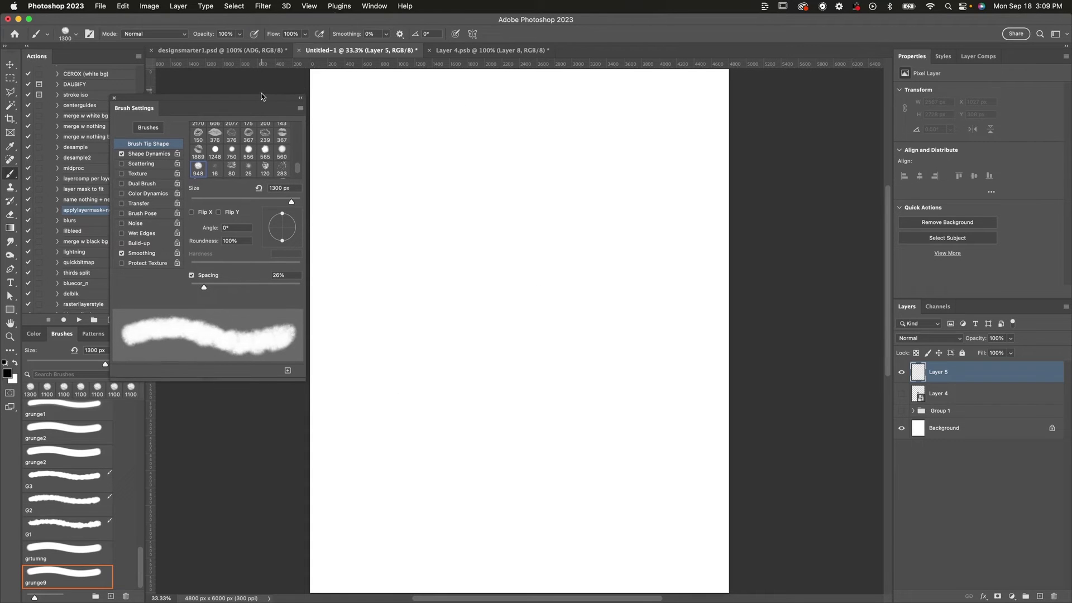
Save the tuned brush as a new preset named grunge youtube, capturing its size and including its tool settings
left_click(148, 152)
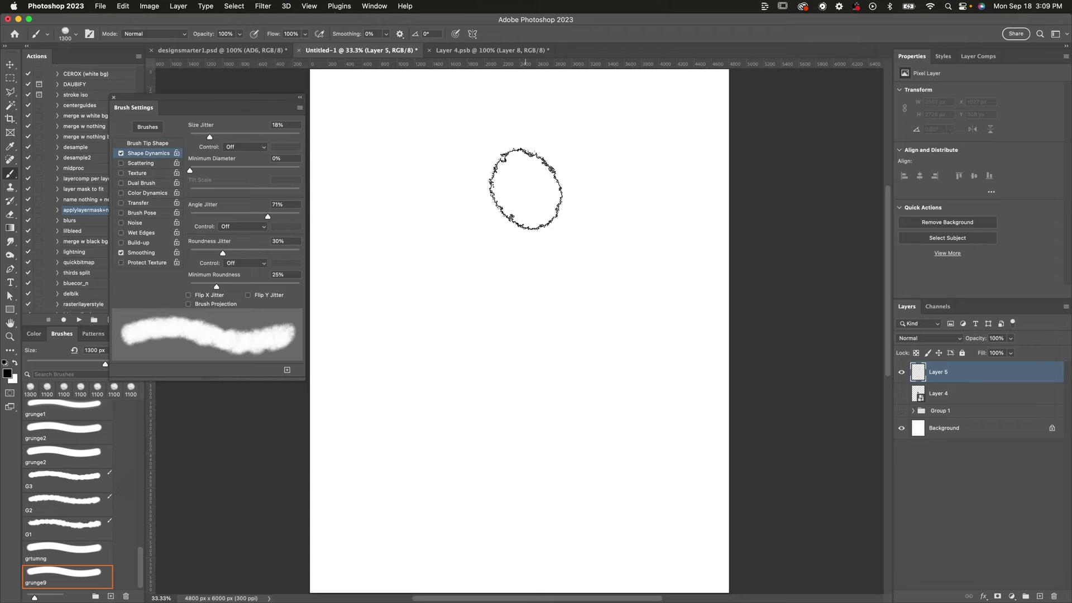
left_click_drag(269, 98, 269, 95)
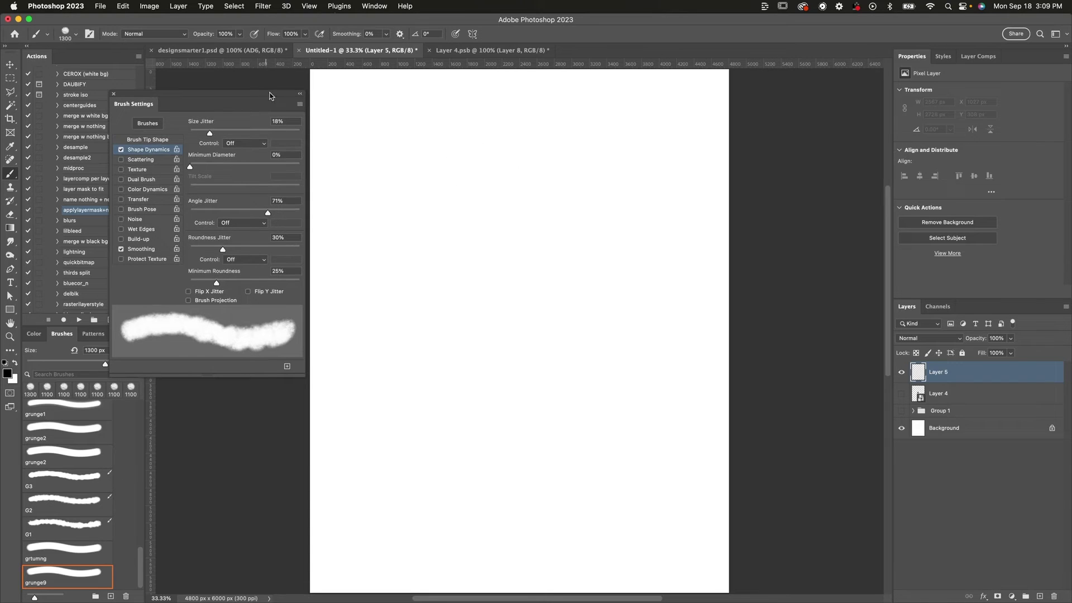
left_click(301, 105)
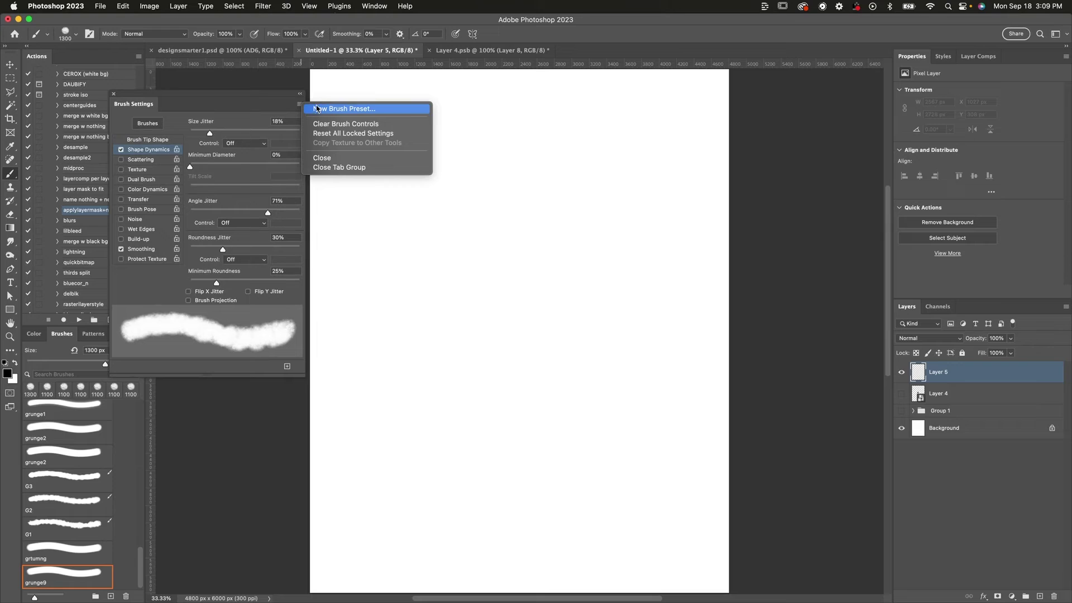
left_click(317, 109)
left_click_drag(301, 172, 521, 172)
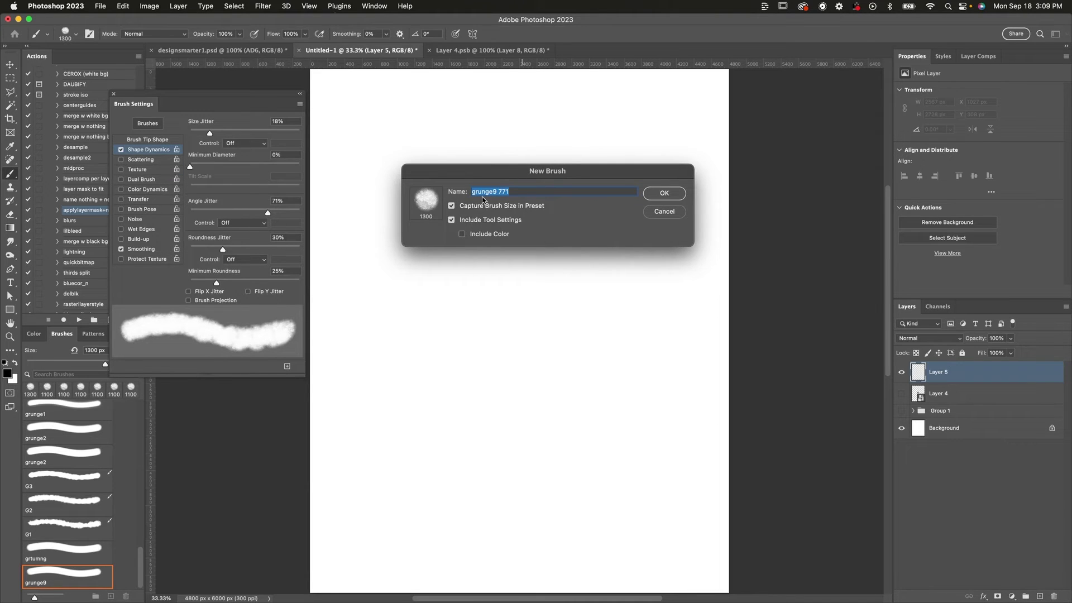
left_click_drag(496, 176, 476, 153)
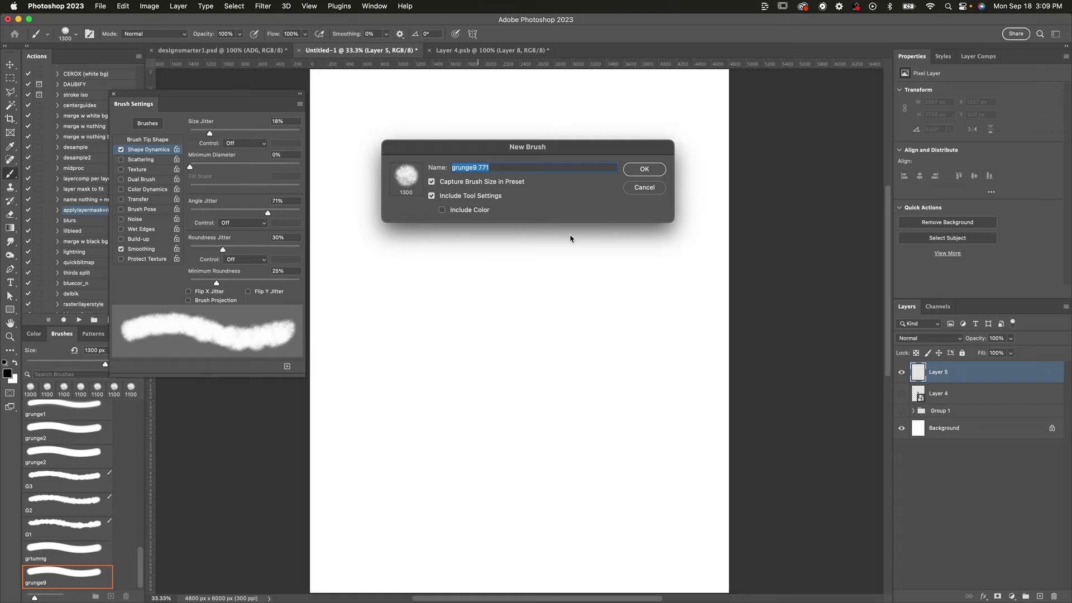
type("grunge youtube")
key("Return")
Reduce the grunge youtube brush to 1000 px, paint test strokes on Layer 5, and undo them
key("bracketleft")
key("bracketleft")
key("bracketleft")
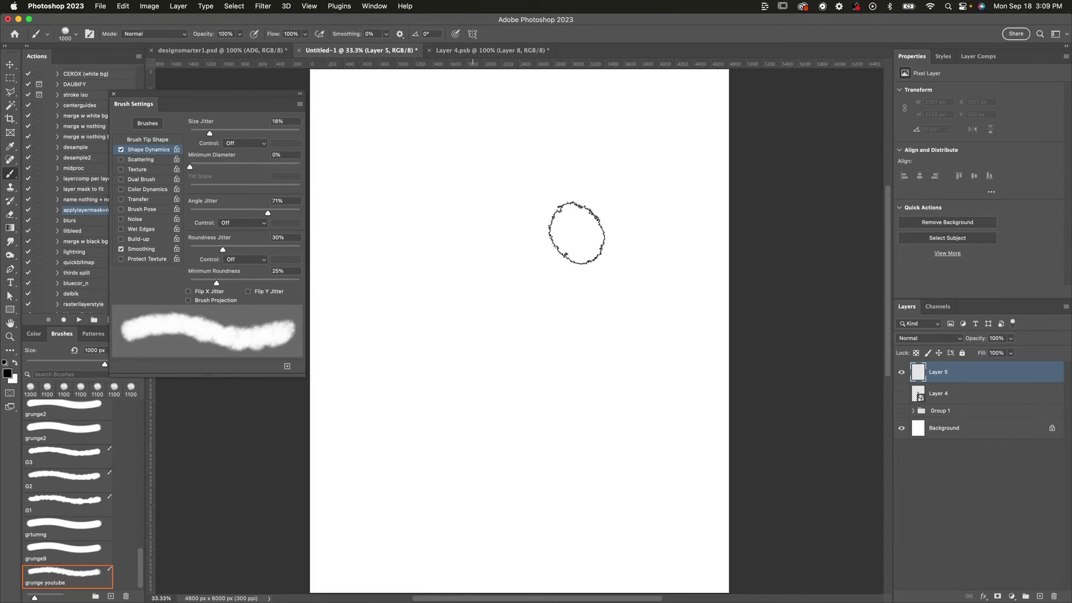
mouse_move(577, 233)
left_mouse_down()
mouse_move(489, 335)
mouse_move(399, 327)
mouse_move(556, 185)
mouse_move(567, 345)
left_mouse_up()
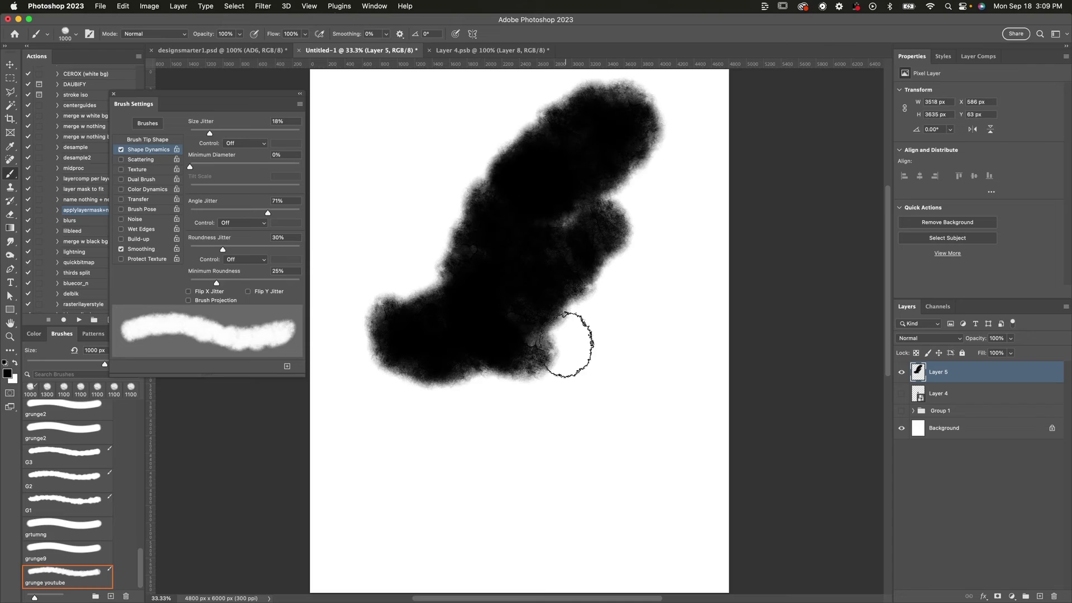
key("super+z")
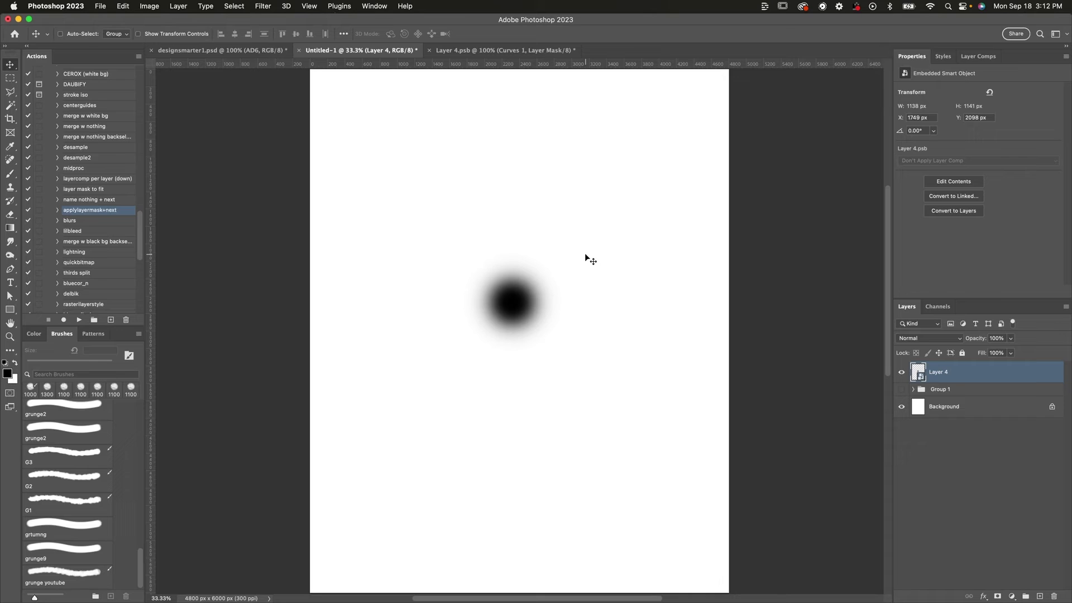
Open the contents of the Layer 4 smart object, hide Layer 7 and both Layer 6 textures, and select Layer 4 (merged)
double_click(919, 372)
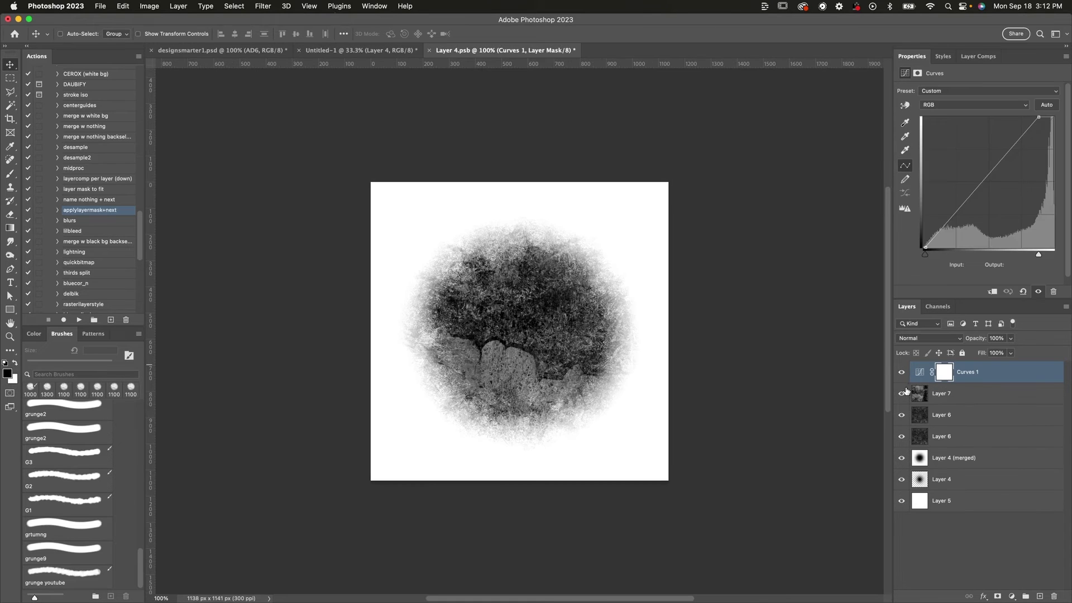
left_click_drag(902, 394, 902, 436)
left_click(940, 465)
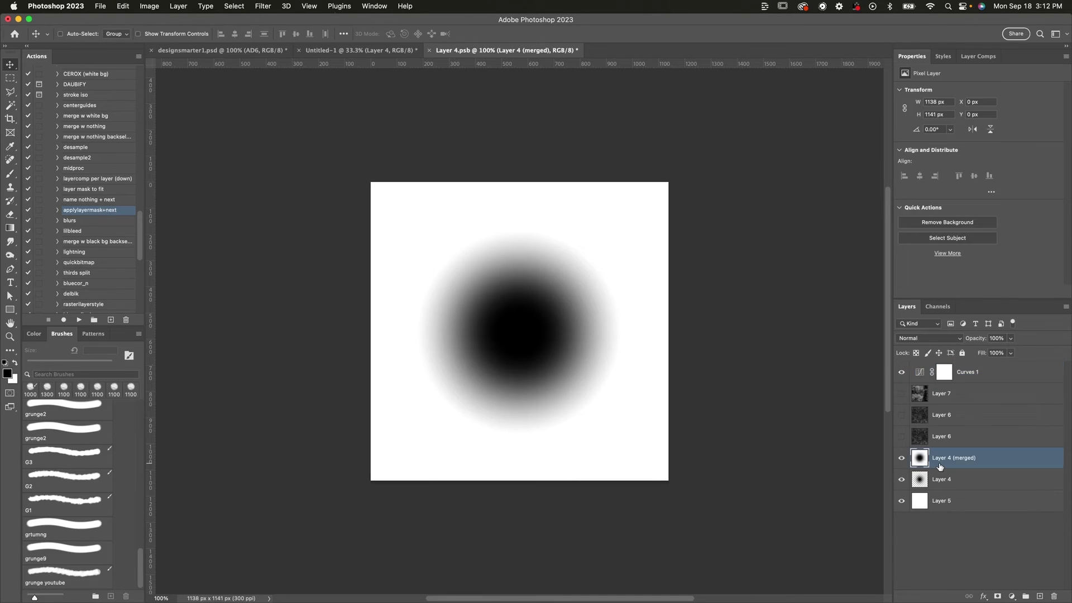
Bring in a halftone dot texture above Layer 4 (merged), fit it over the dot about 1558 px wide, and set its blend mode to Overlay
key("super+Tab")
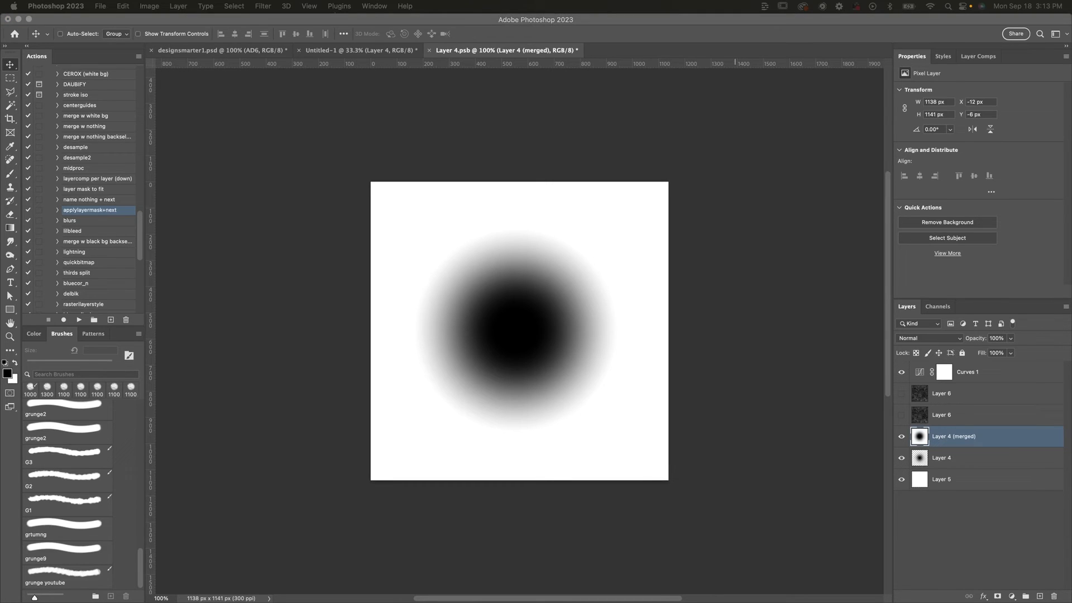
left_click_drag(1071, 301, 540, 294)
left_click_drag(604, 310, 719, 345)
key("super+t")
key("Return")
left_click(929, 338)
left_click(919, 441)
Apply a Gaussian Blur with a 3.7 pixel radius to the halftone texture in Layer 7
left_click(237, 5)
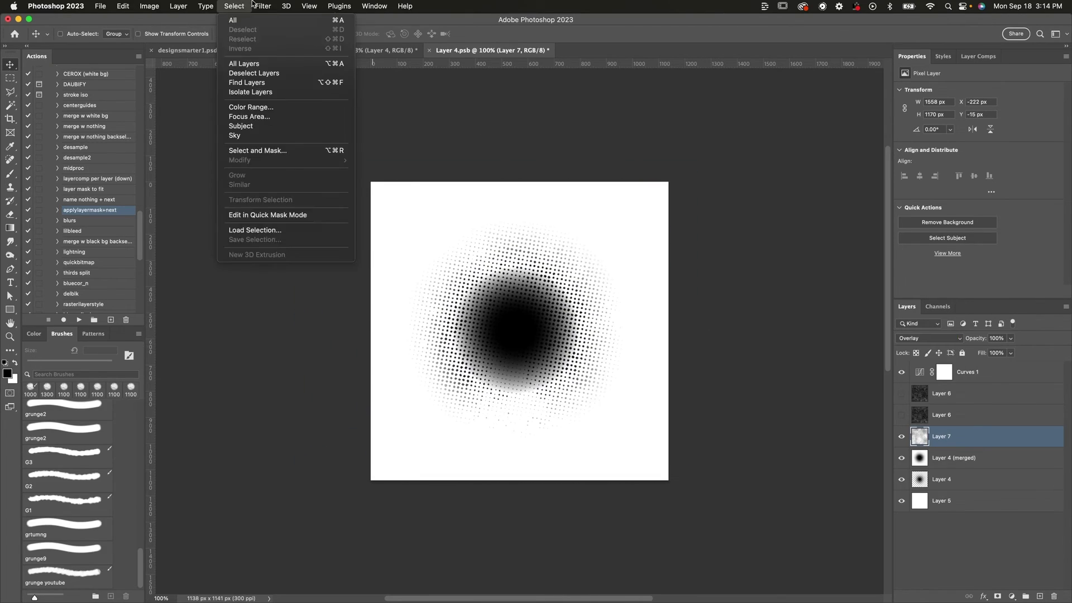
mouse_move(262, 6)
mouse_move(395, 141)
left_click(471, 179)
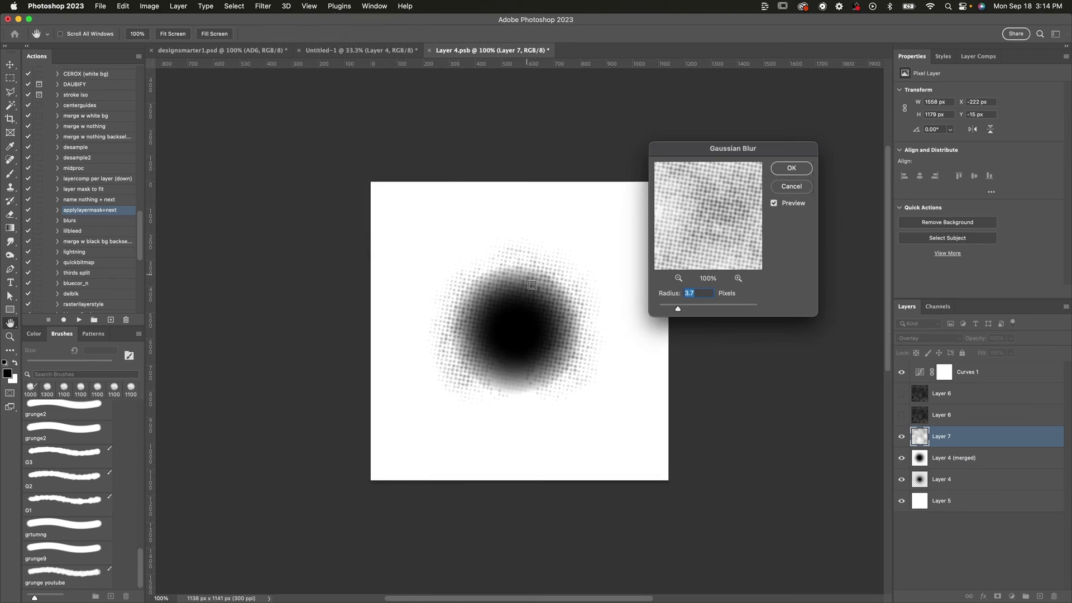
key("super+plus")
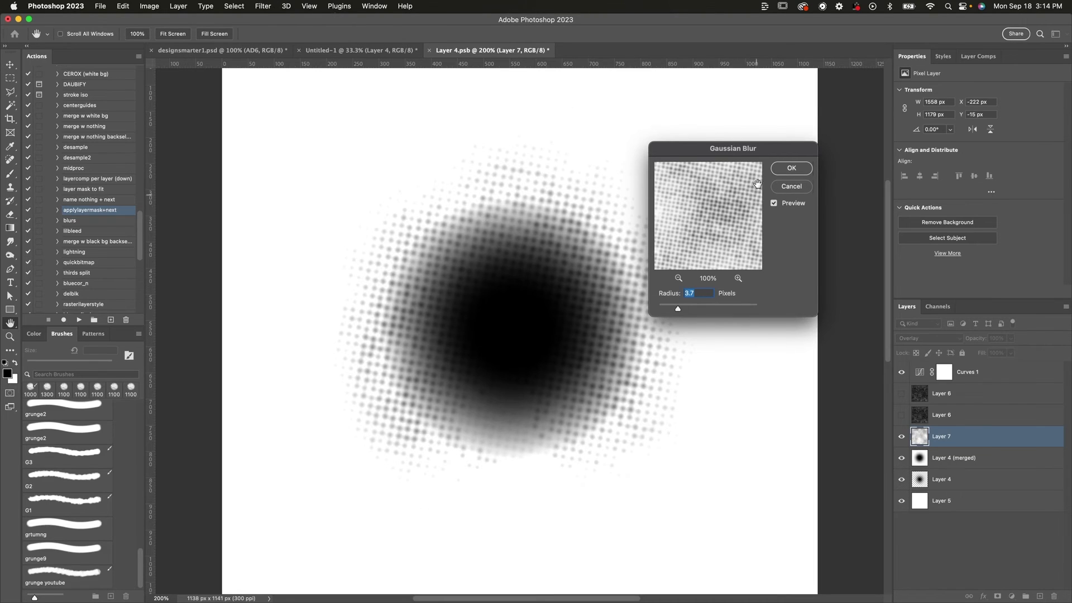
left_click(799, 167)
key("super+minus")
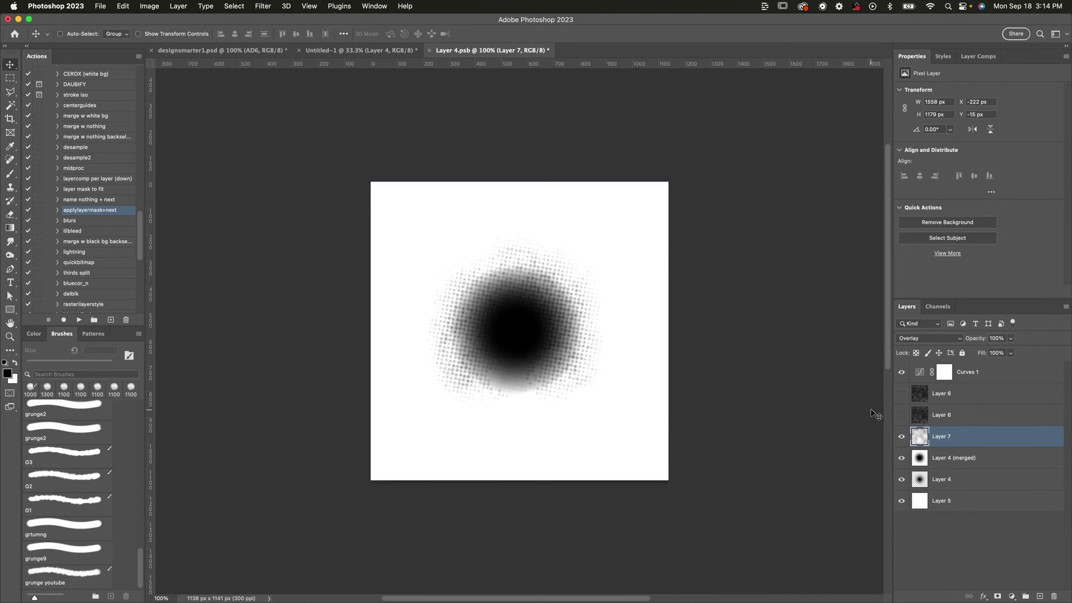
Show both Layer 6 textures and set the white point of Curves 1 to input 215, output 255
left_click(902, 415)
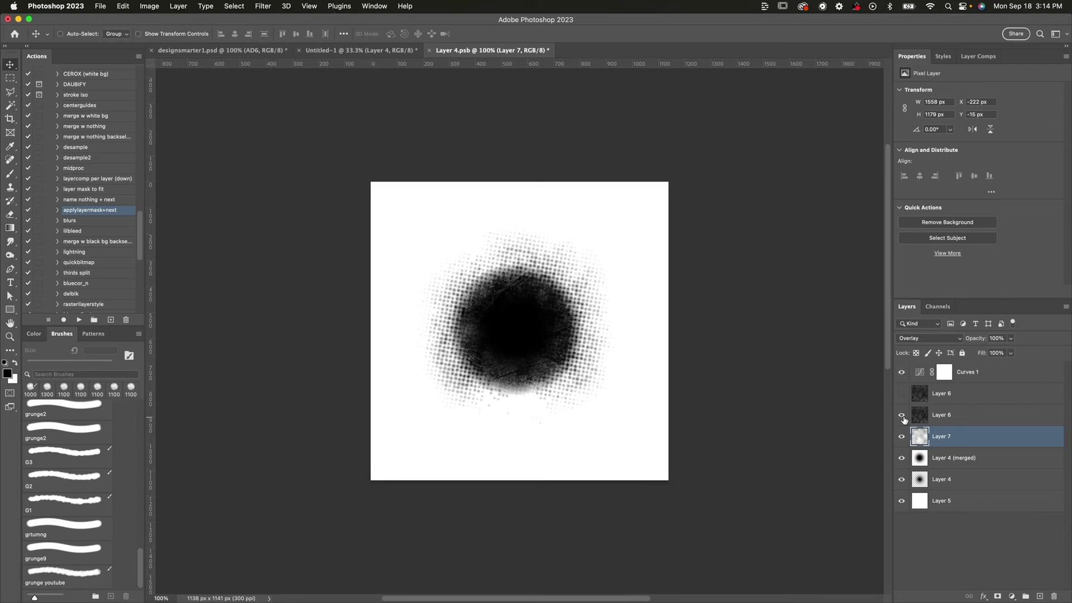
left_click(902, 393)
left_click(1015, 367)
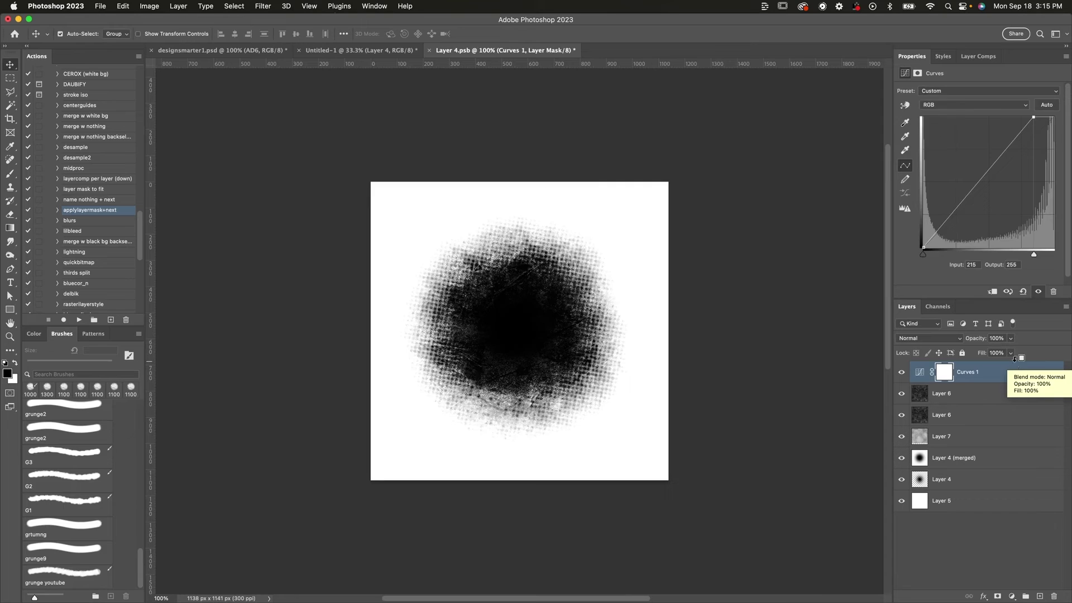
Stamp all visible layers into a new layer, select the whole canvas, and define it as a brush preset named Layer 4.psb
key("super+alt+shift+e")
key("super+a")
left_click(123, 6)
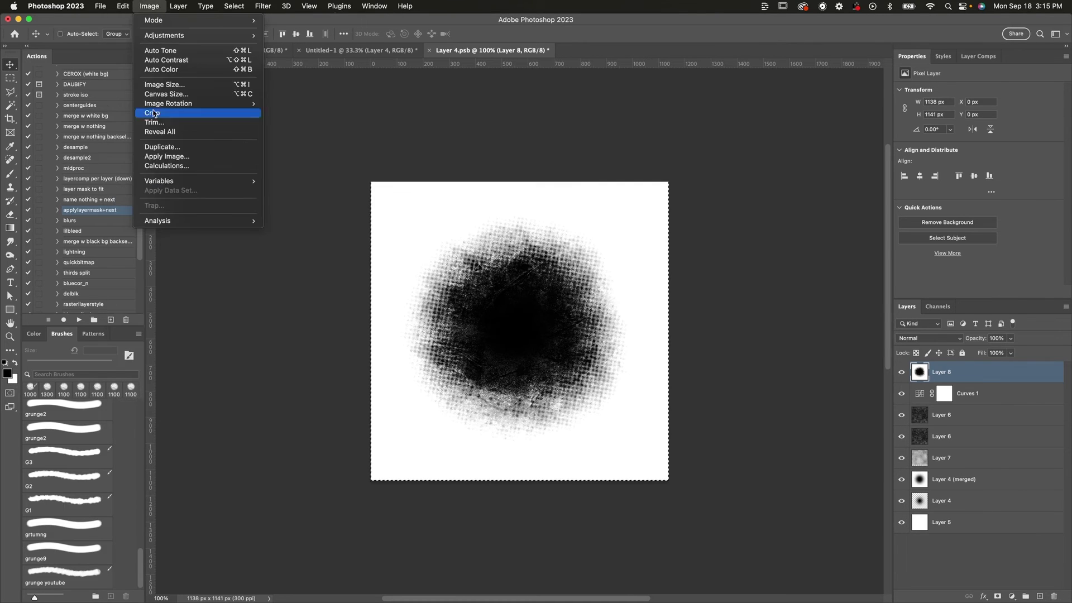
left_click(175, 281)
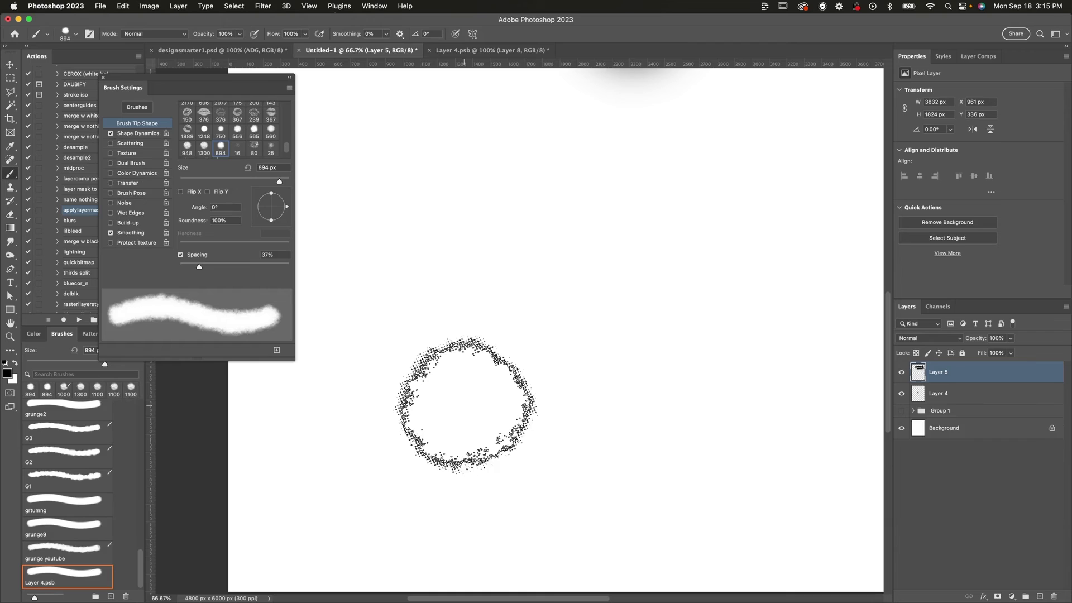
left_click_drag(441, 406, 720, 219)
mouse_move(426, 184)
left_mouse_down()
mouse_move(808, 204)
mouse_move(620, 207)
left_mouse_up()
mouse_move(745, 198)
left_mouse_down()
mouse_move(563, 280)
mouse_move(778, 395)
left_mouse_up()
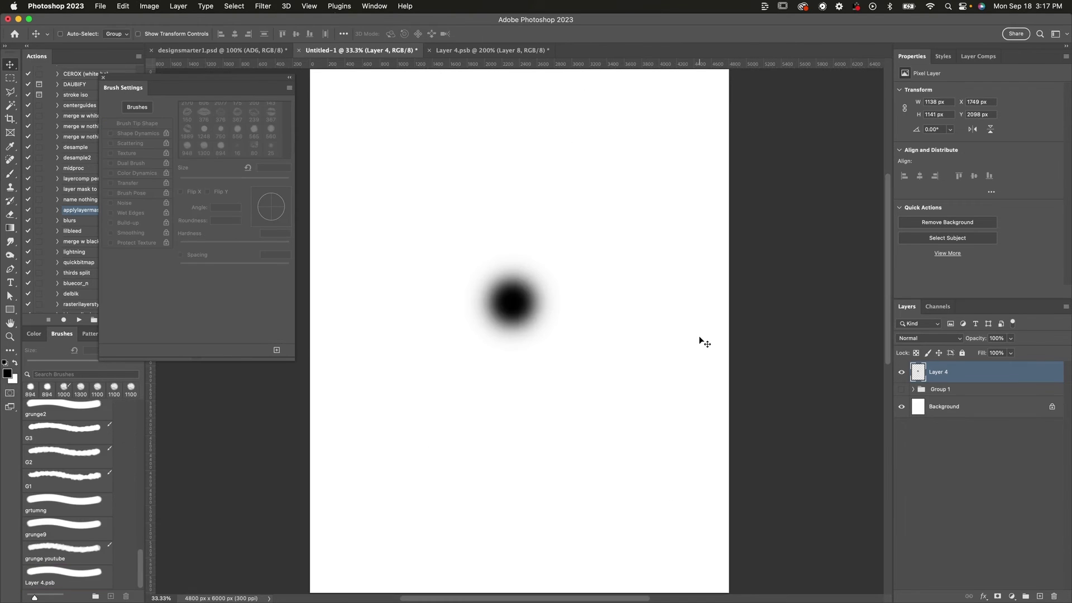
In the Layer 4.psb document, remove the stamped Layer 8 and hide Curves 1, both Layer 6 textures, and Layer 7
left_click(509, 51)
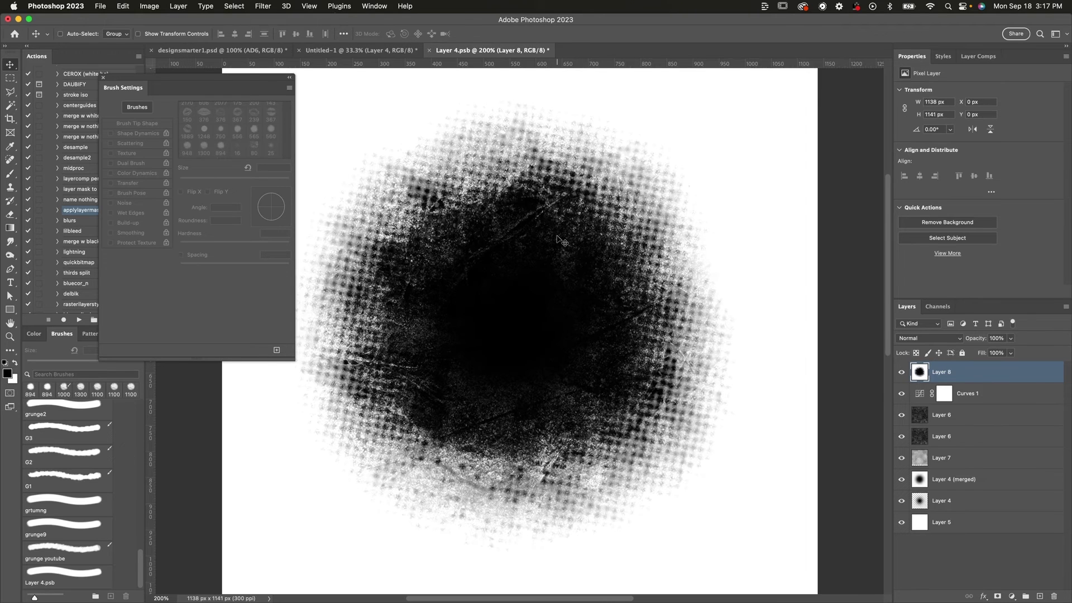
key("super+minus")
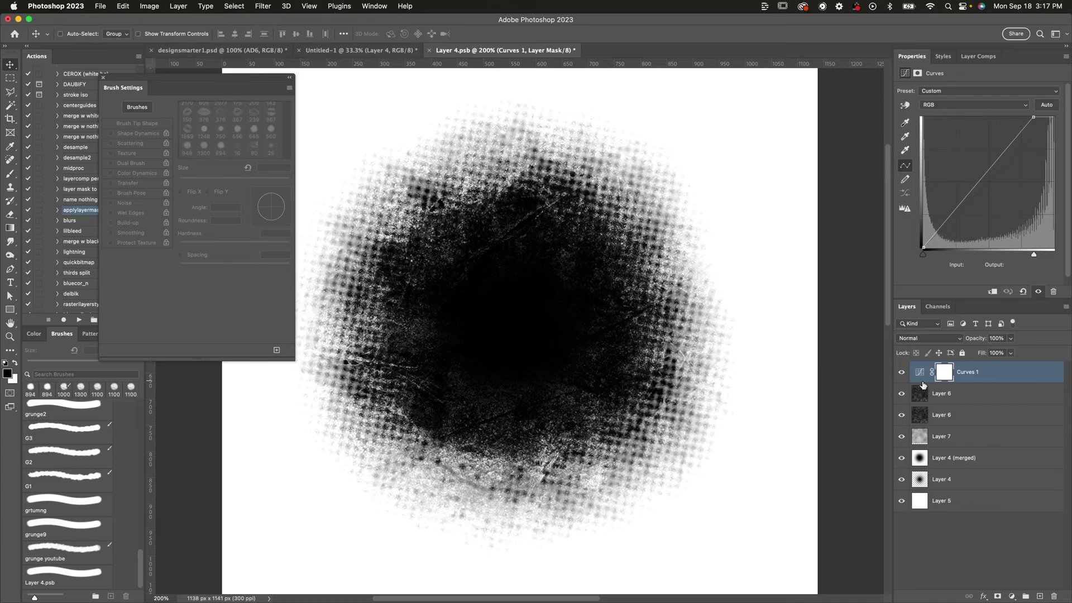
left_click_drag(900, 376, 902, 439)
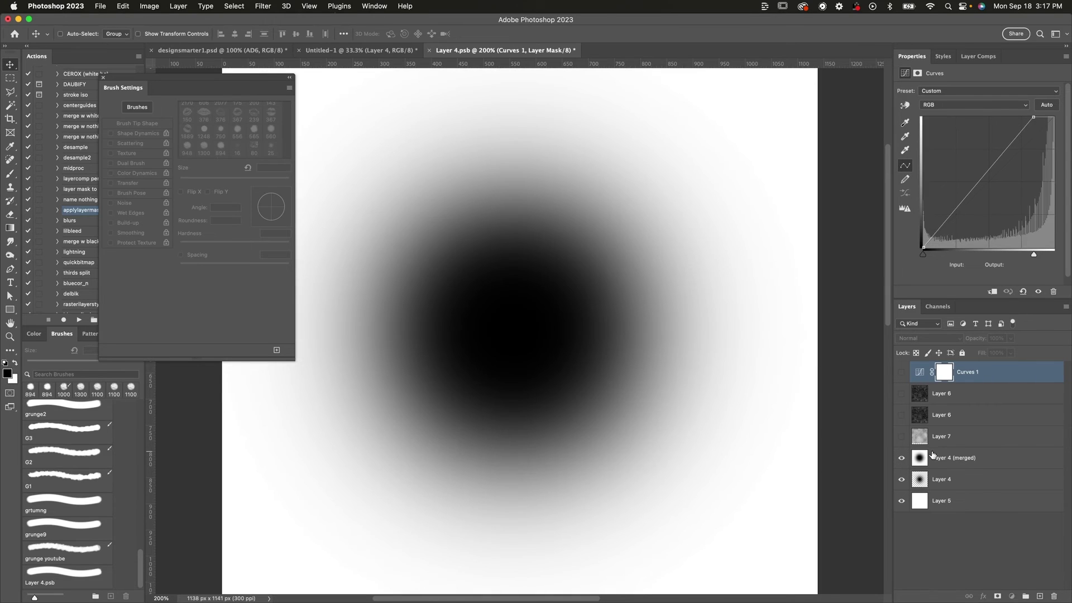
Duplicate Layer 4 (merged) and open the copy in the Filter Gallery with the Stamp filter
left_click(932, 455)
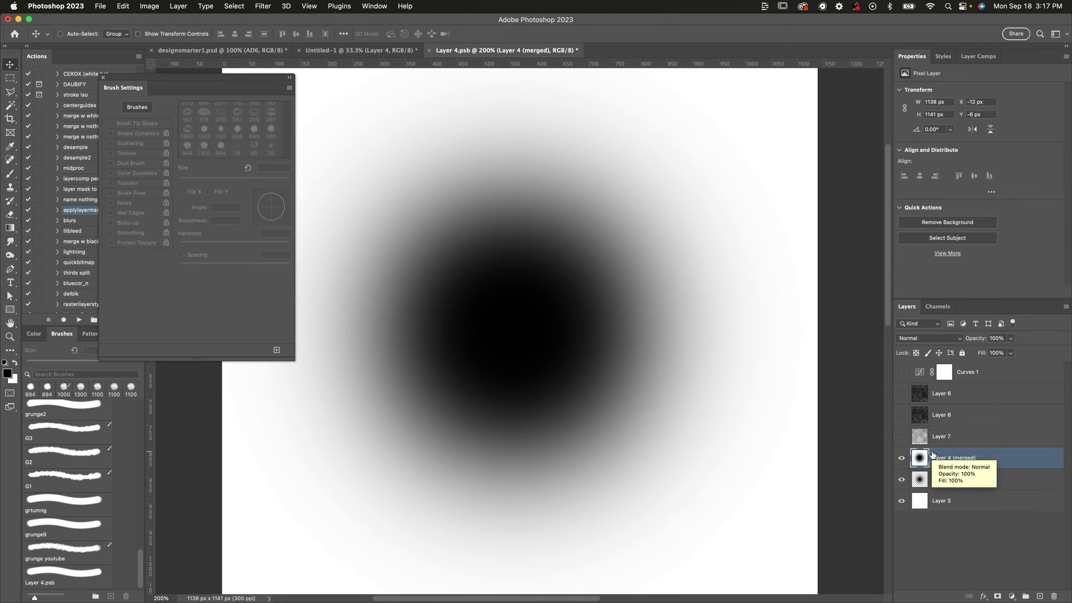
key("super+alt+e")
left_click(286, 5)
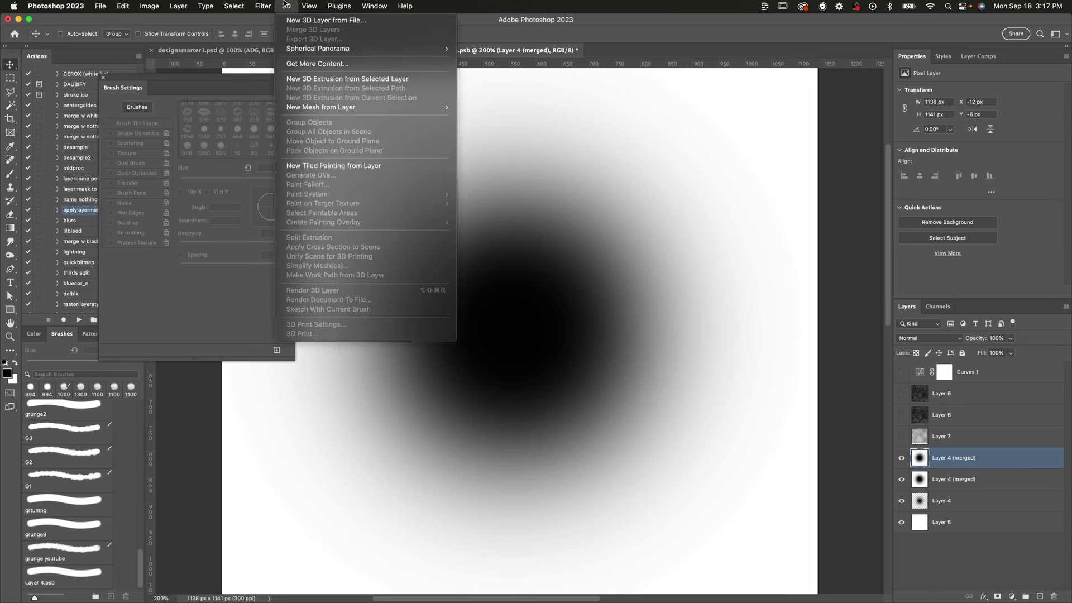
mouse_move(267, 3)
left_click(279, 65)
left_click_drag(583, 49, 357, 57)
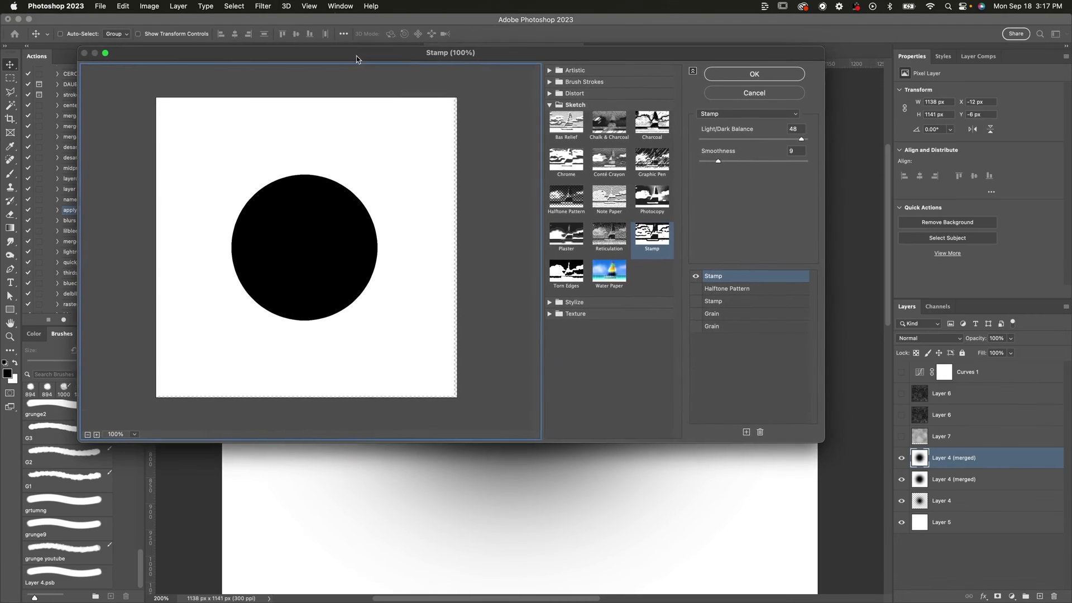
Turn on both Grain effects beneath Stamp and set the Stamp to Light/Dark Balance 39 and Smoothness 4
left_click(774, 377)
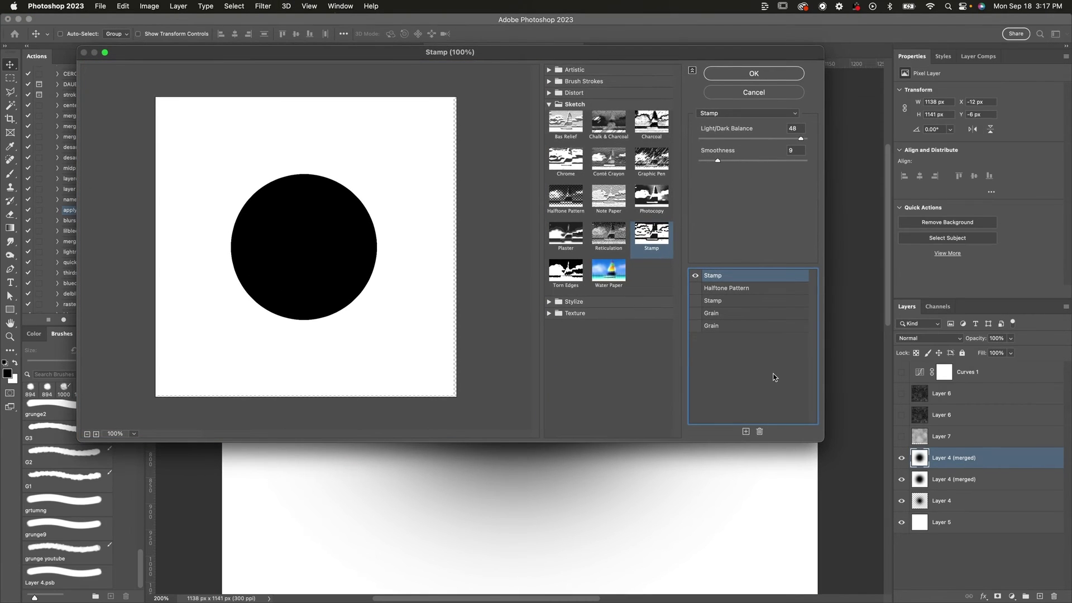
left_click(695, 313)
left_click(695, 325)
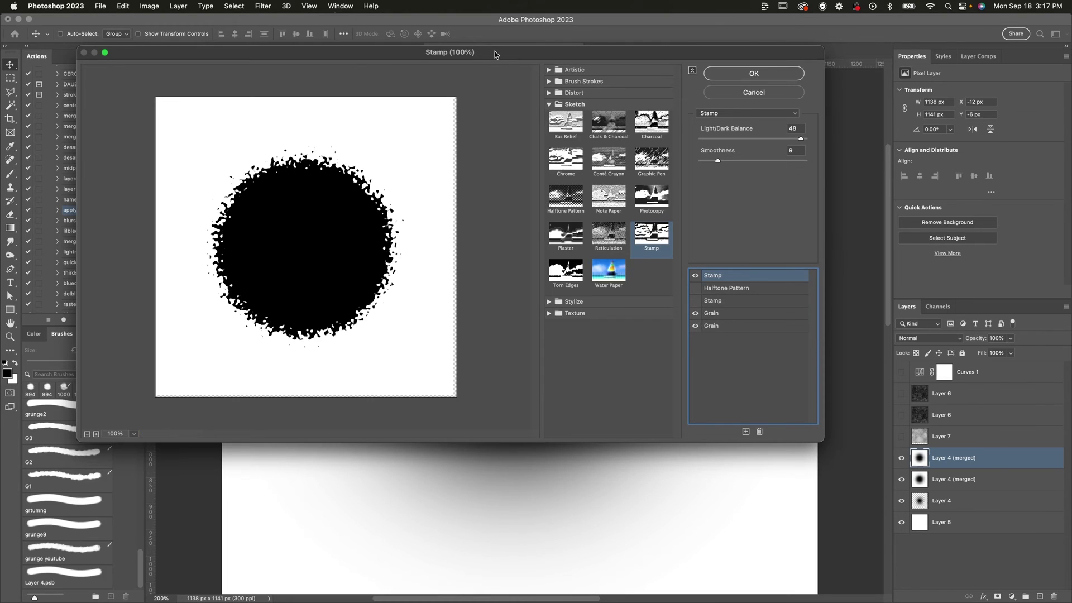
left_click_drag(497, 54, 740, 93)
left_click_drag(825, 96, 609, 96)
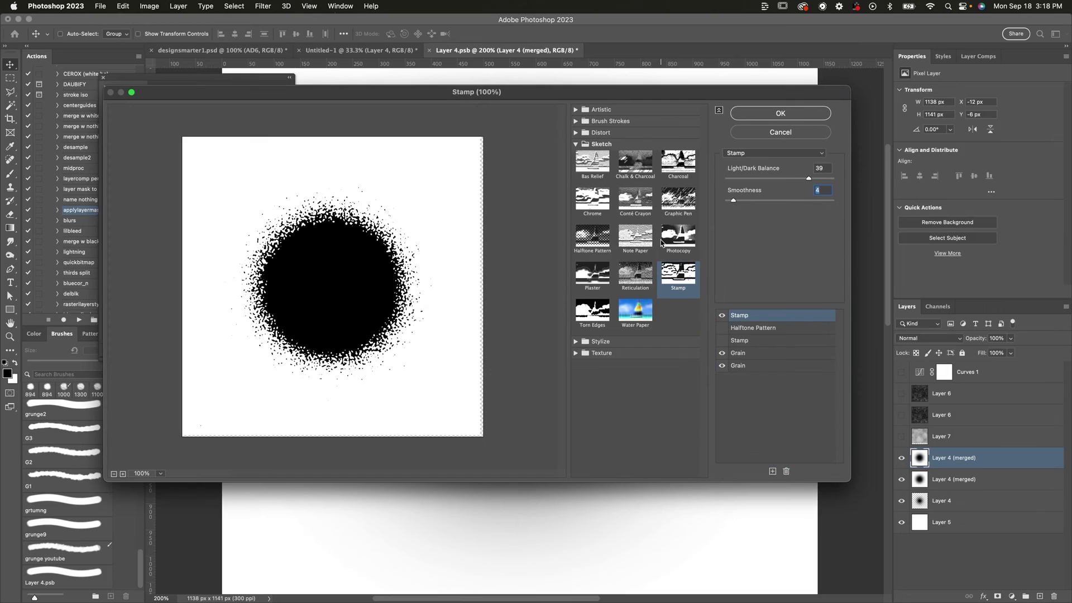
left_click_drag(656, 96, 714, 94)
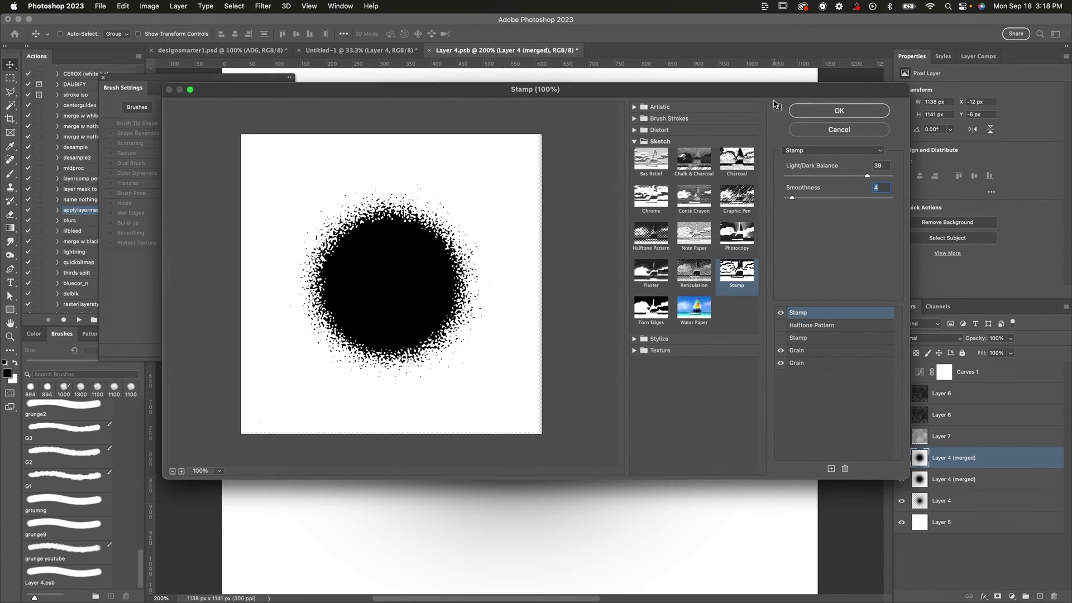
Try Graphic Pen with Stroke Length 15, Light/Dark Balance 50 and Right Diagonal strokes in place of Halftone Pattern, with Stamp on top
left_click(836, 326)
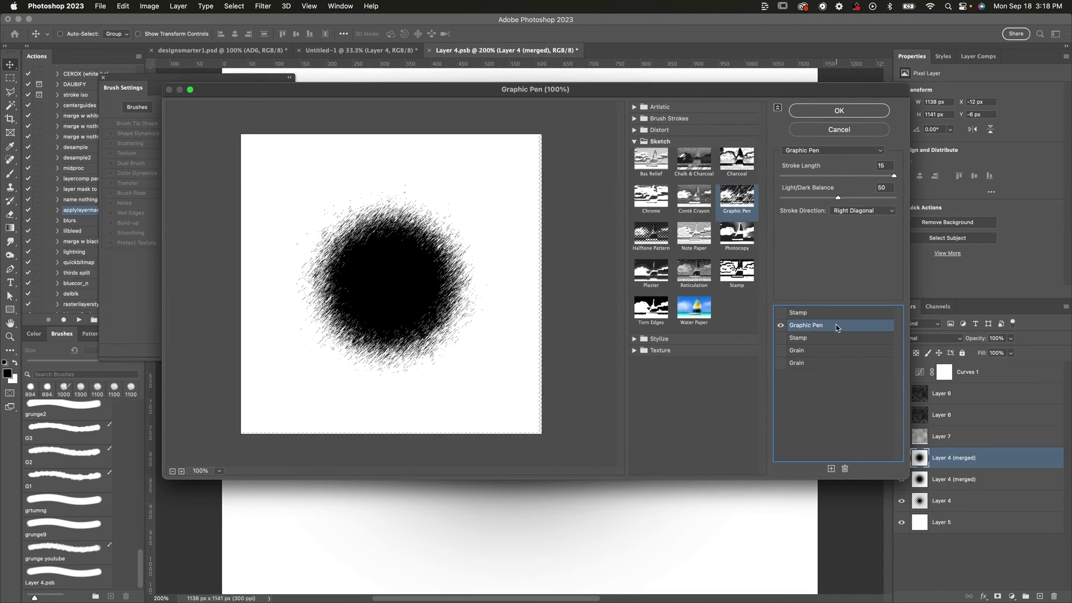
left_click(818, 313)
left_click(780, 312)
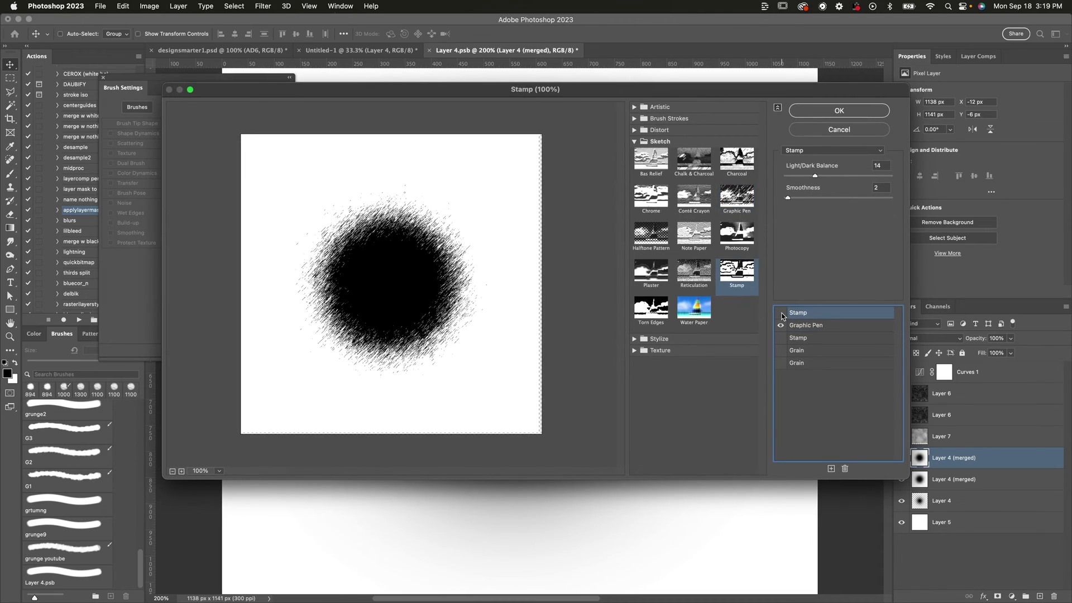
left_click(450, 284)
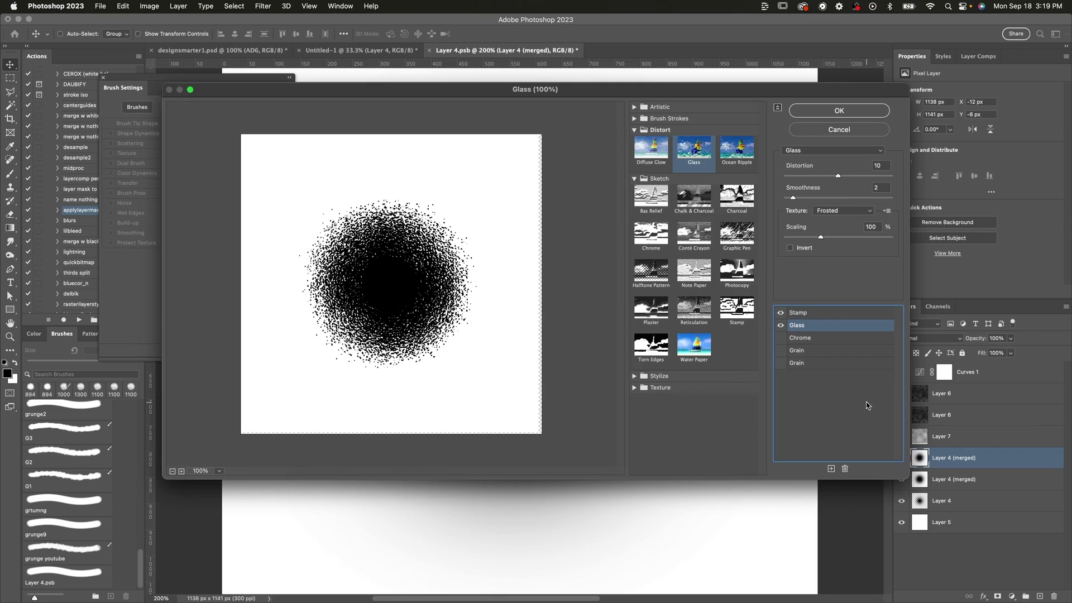
Apply Stamp with Light/Dark Balance 3 and Smoothness 1 over Frosted Glass with Distortion 10, Smoothness 2 and Scaling 100%
left_click(801, 312)
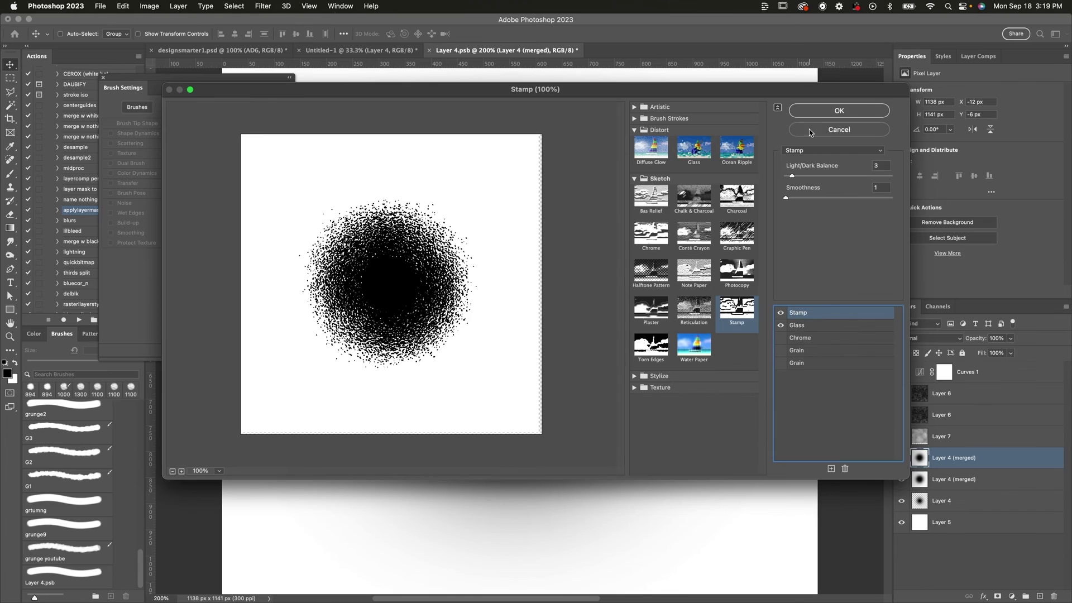
left_click(811, 111)
key("super+minus")
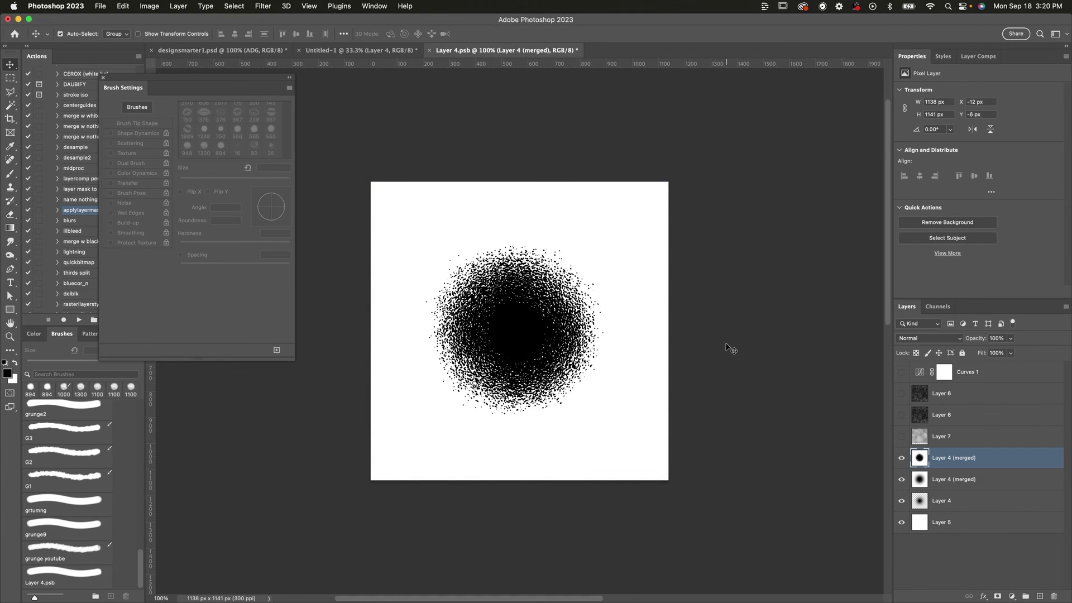
Select the whole canvas and start defining the speckled dot as a brush preset
key("super+a")
left_click(123, 6)
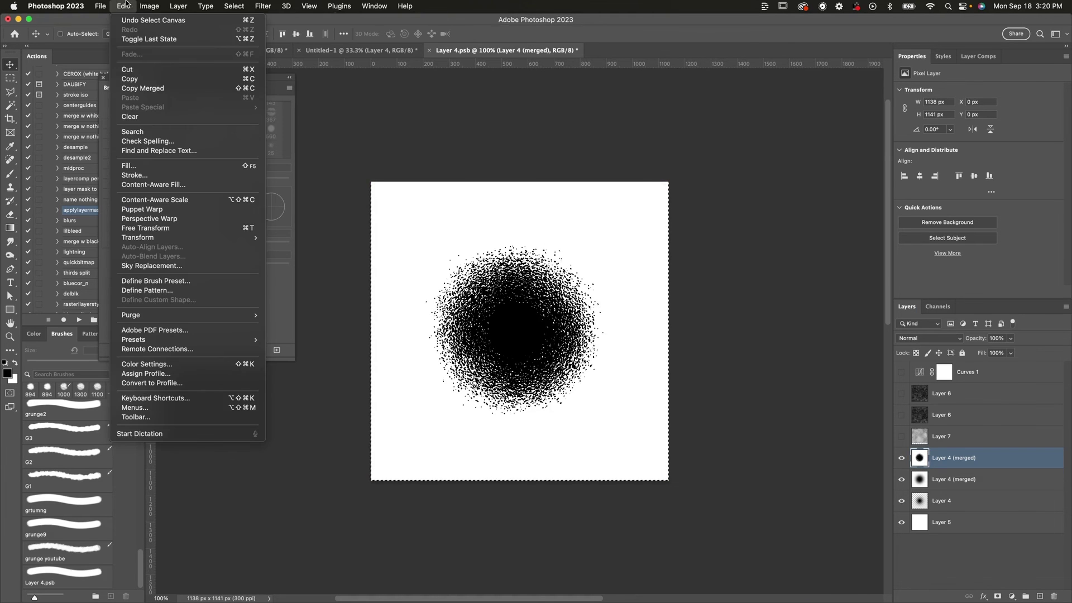
left_click(195, 281)
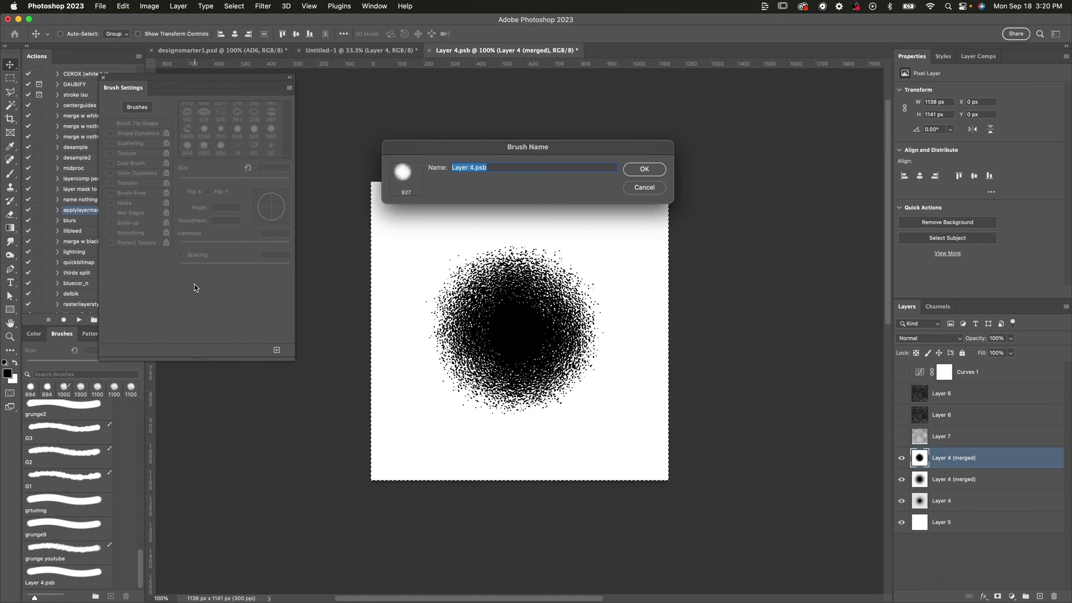